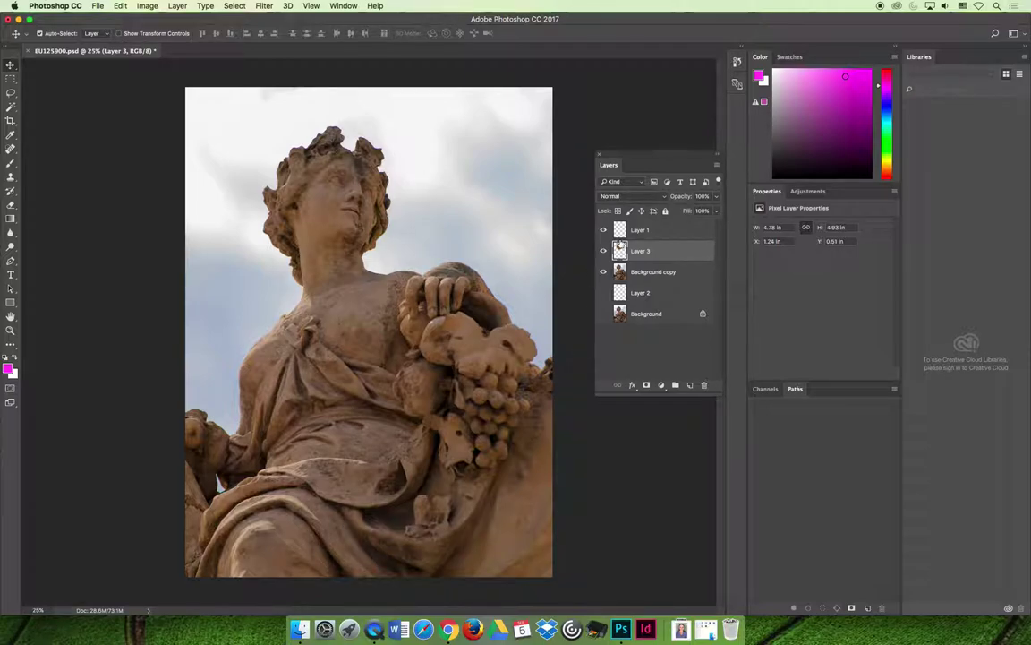
# On Layer 1, marquee-select a rectangle over the statue's head and shoulders.
pyautogui.click(651, 231)
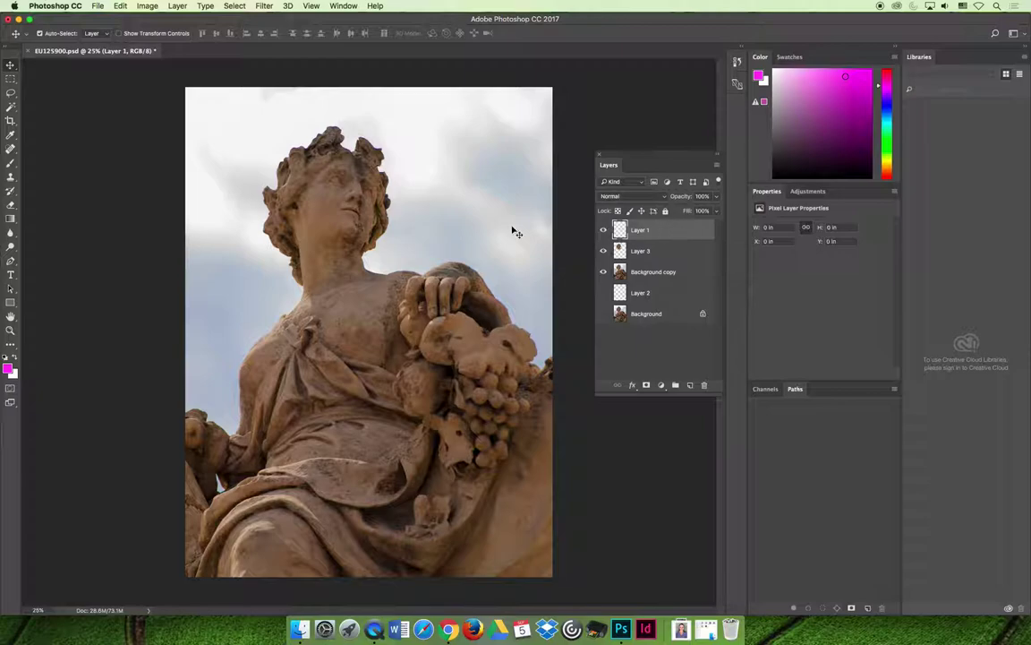
pyautogui.click(11, 79)
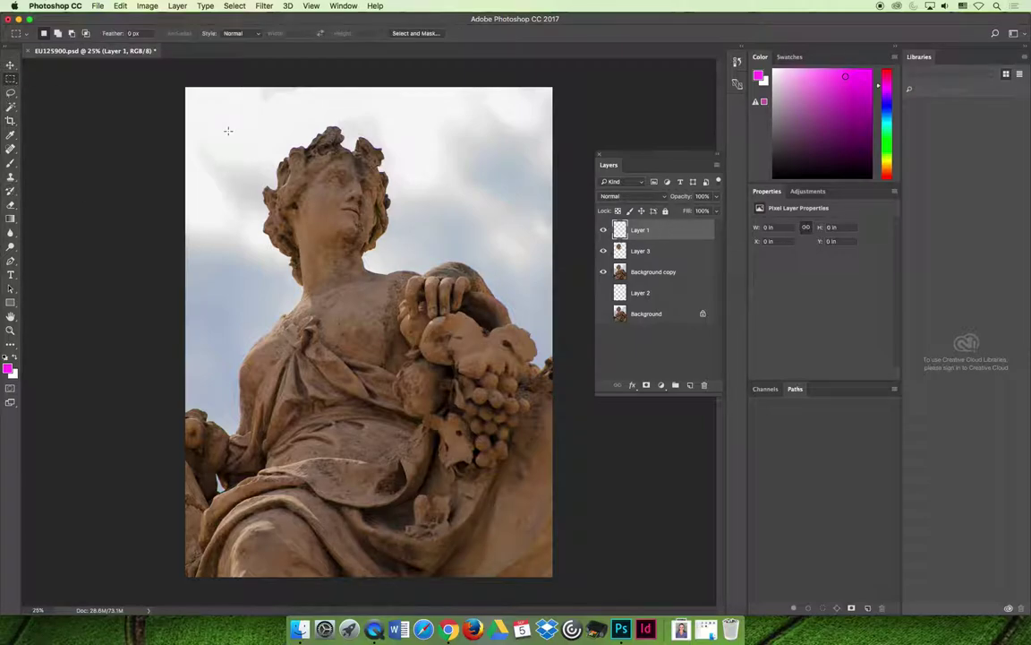
pyautogui.moveTo(229, 130); pyautogui.dragTo(510, 375)
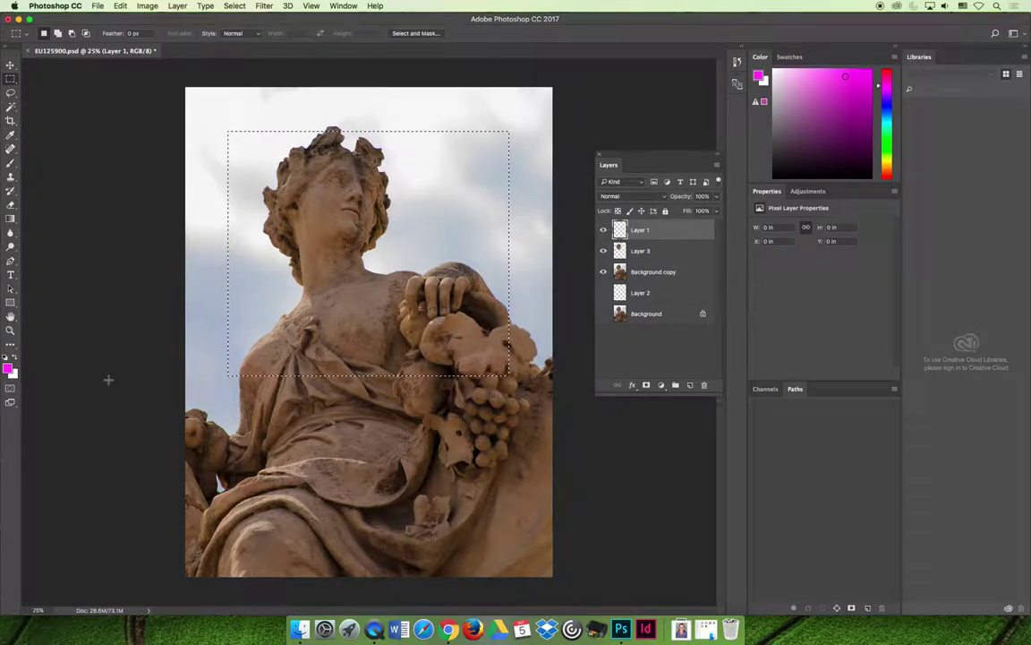
# Set the foreground to red and fill the selection with Foreground Color.
pyautogui.click(9, 369)
pyautogui.click(525, 222)
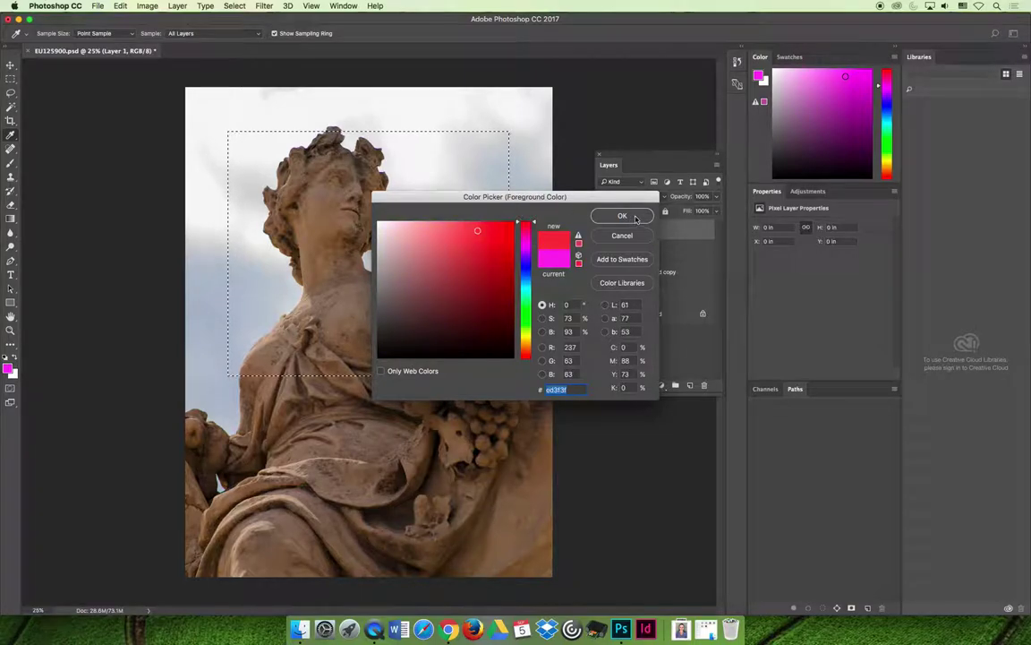
pyautogui.click(622, 216)
pyautogui.click(120, 6)
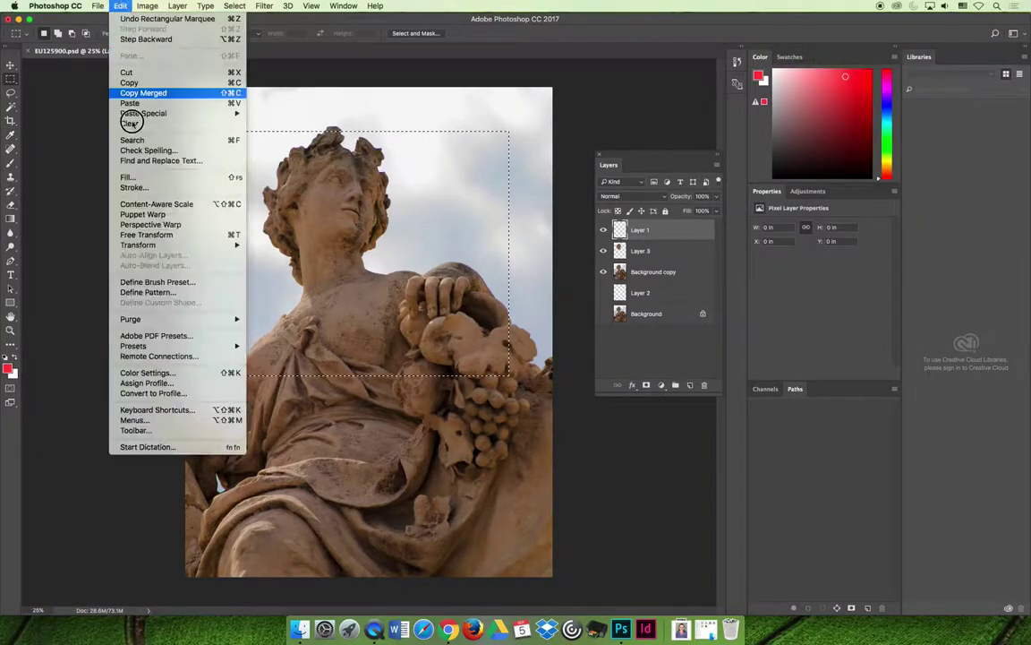
pyautogui.click(128, 176)
pyautogui.click(539, 249)
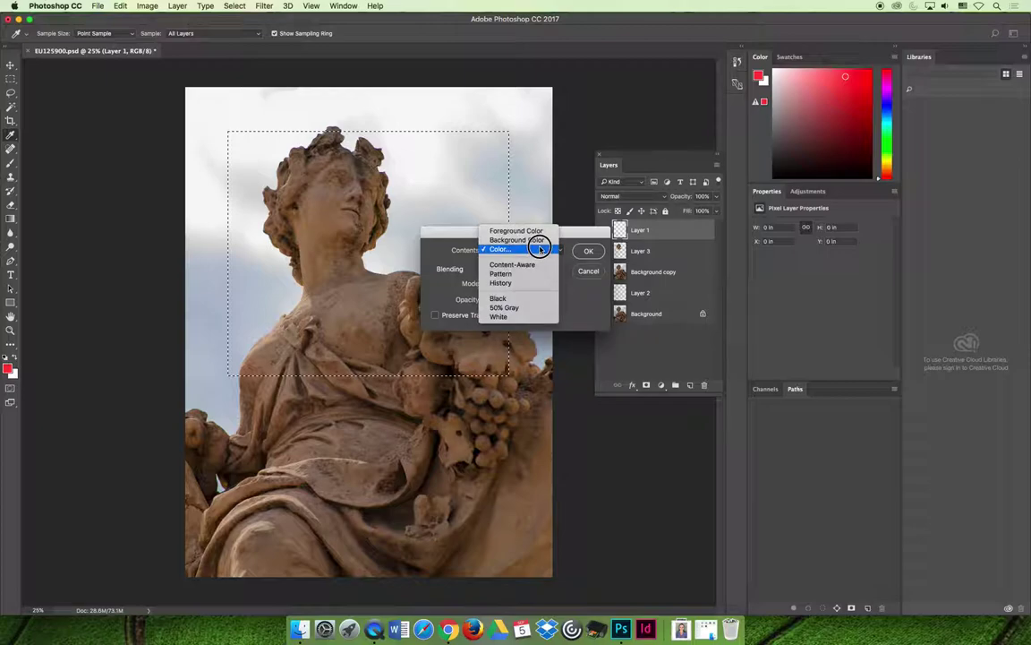
pyautogui.click(540, 232)
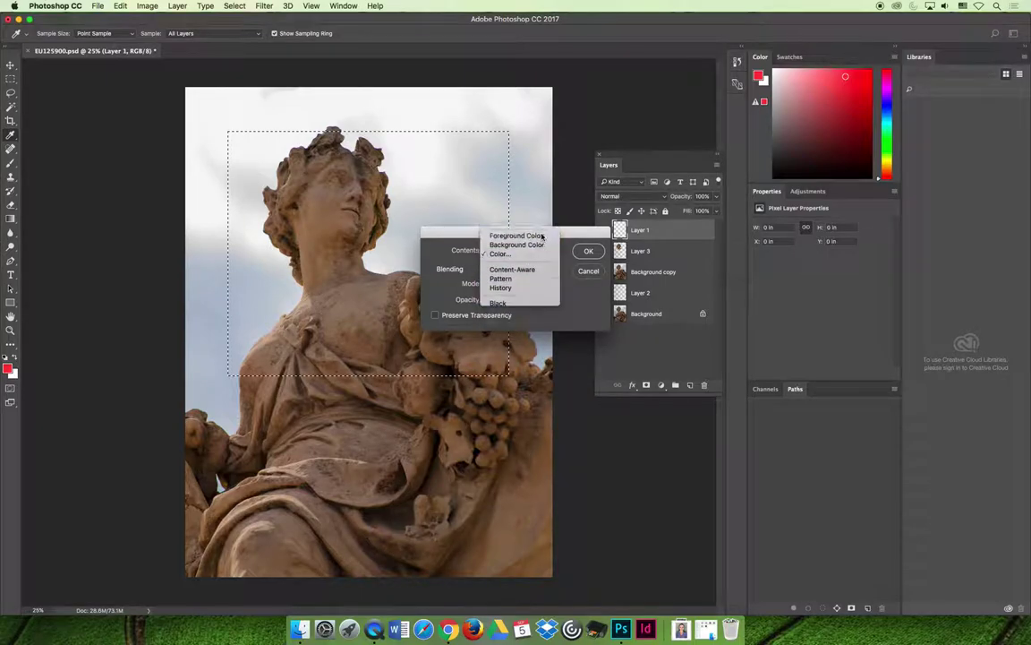
pyautogui.click(588, 251)
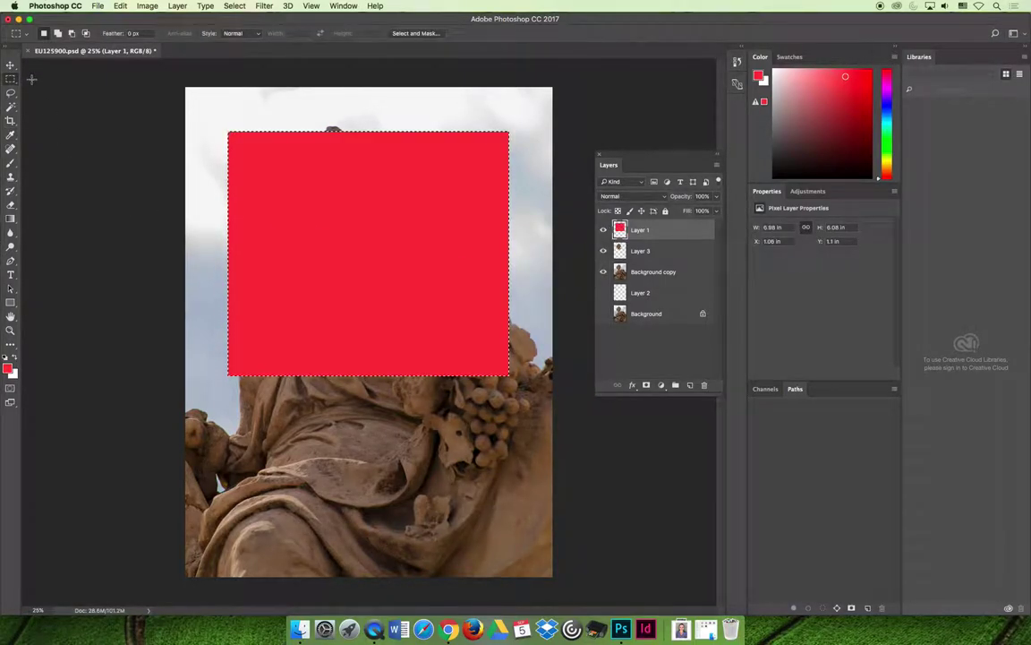
# Deselect, move Layer 1 beneath Layer 3, and make Layer 2, Layer 3 and Layer 1 visible.
pyautogui.press('super+d')
pyautogui.moveTo(655, 232); pyautogui.dragTo(655, 256)
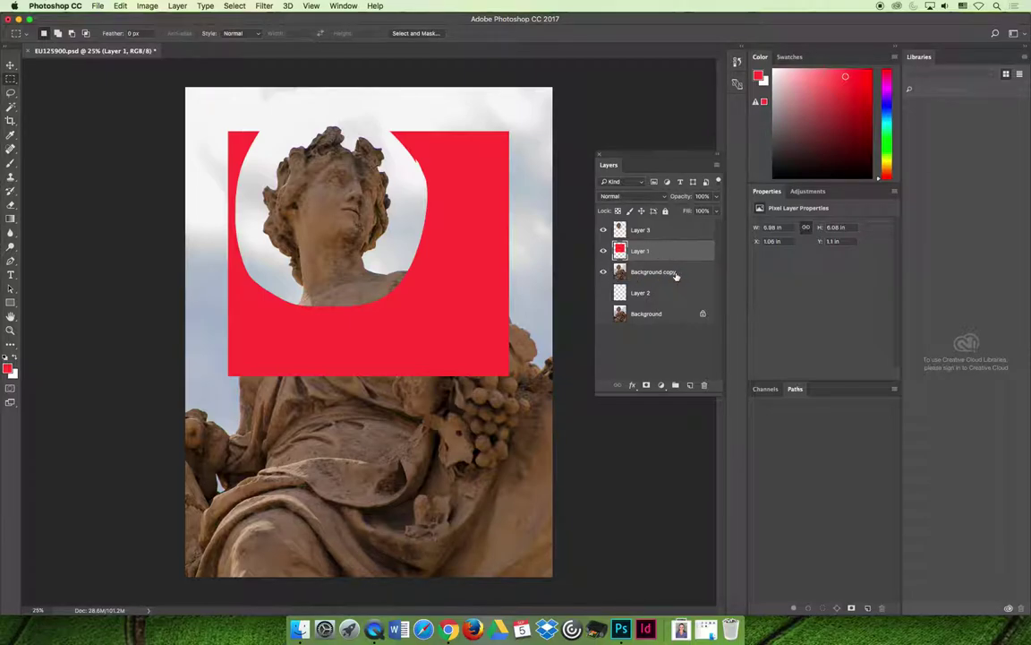
pyautogui.click(602, 293)
pyautogui.moveTo(602, 230); pyautogui.dragTo(602, 251)
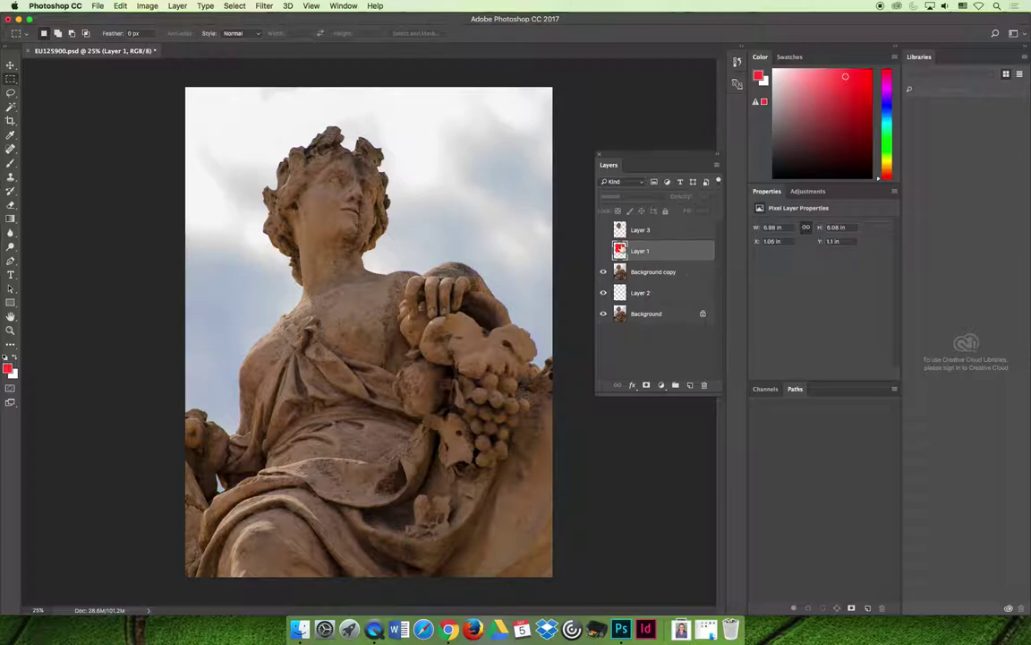
pyautogui.click(603, 251)
pyautogui.click(603, 230)
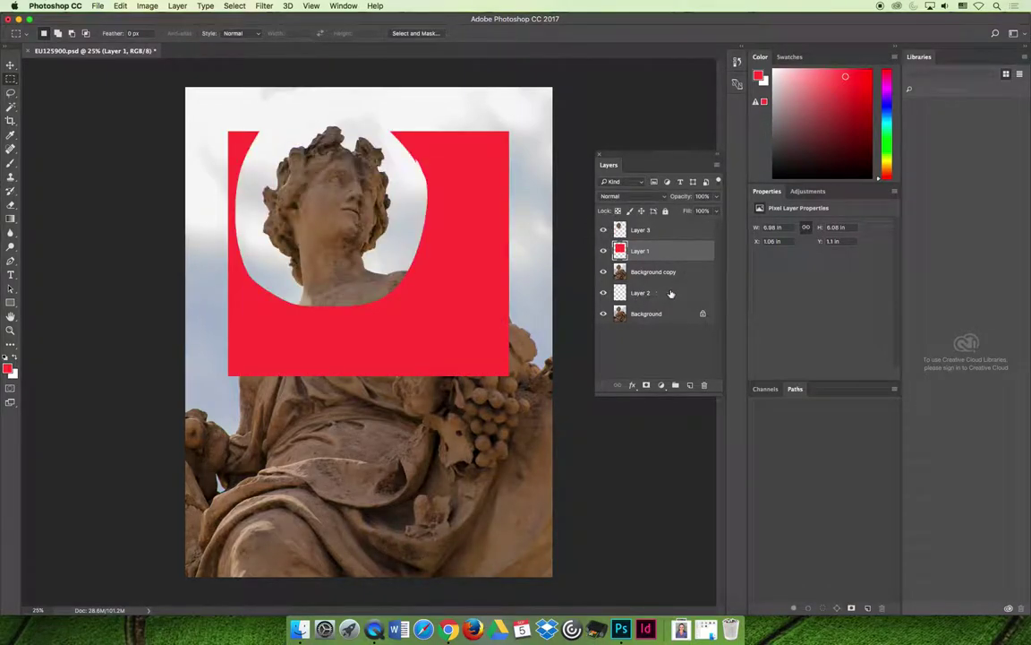
# On Layer 2, lasso an oval region over the statue's lower body.
pyautogui.click(641, 296)
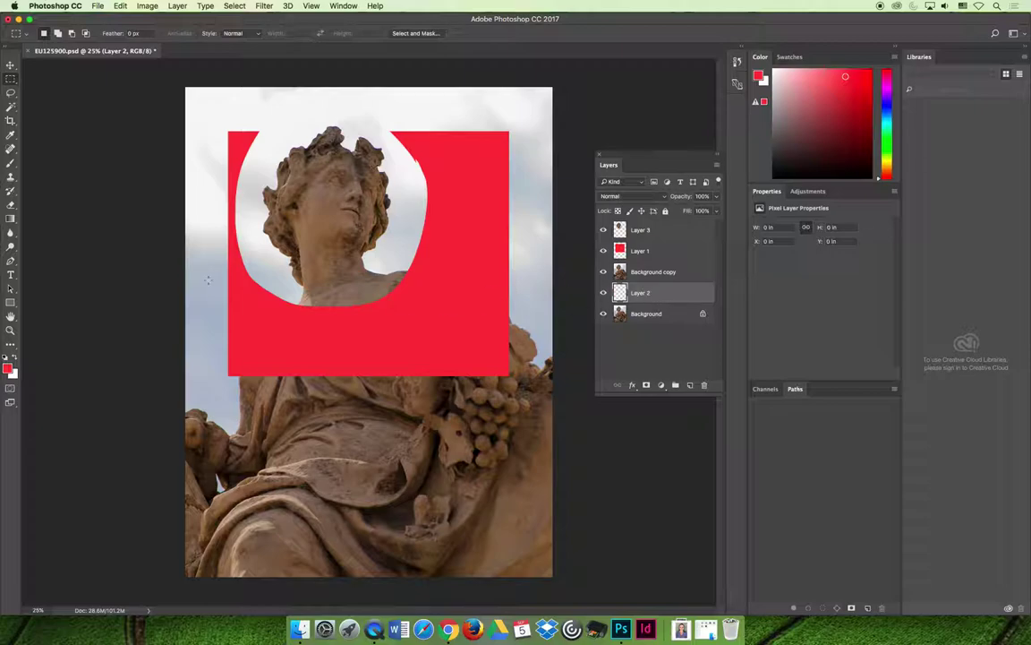
pyautogui.click(11, 92)
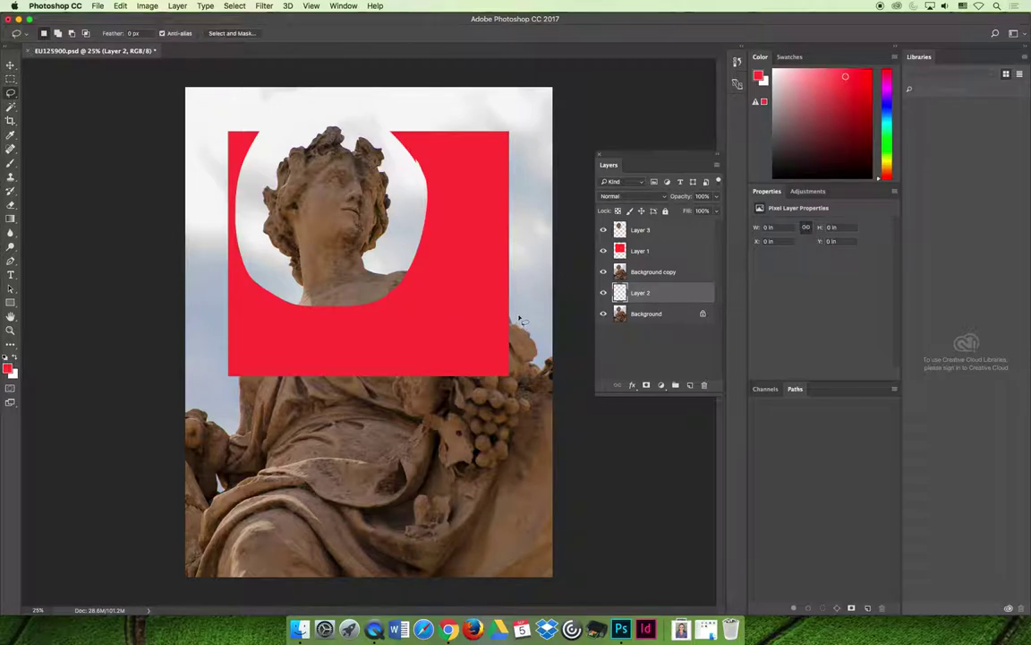
pyautogui.moveTo(519, 319)
pyautogui.mouseDown()
pyautogui.moveTo(246, 438)
pyautogui.moveTo(517, 381)
pyautogui.moveTo(464, 285)
pyautogui.mouseUp()
# Set the foreground to blue 231ef3 and fill the oval with Foreground Color.
pyautogui.click(8, 367)
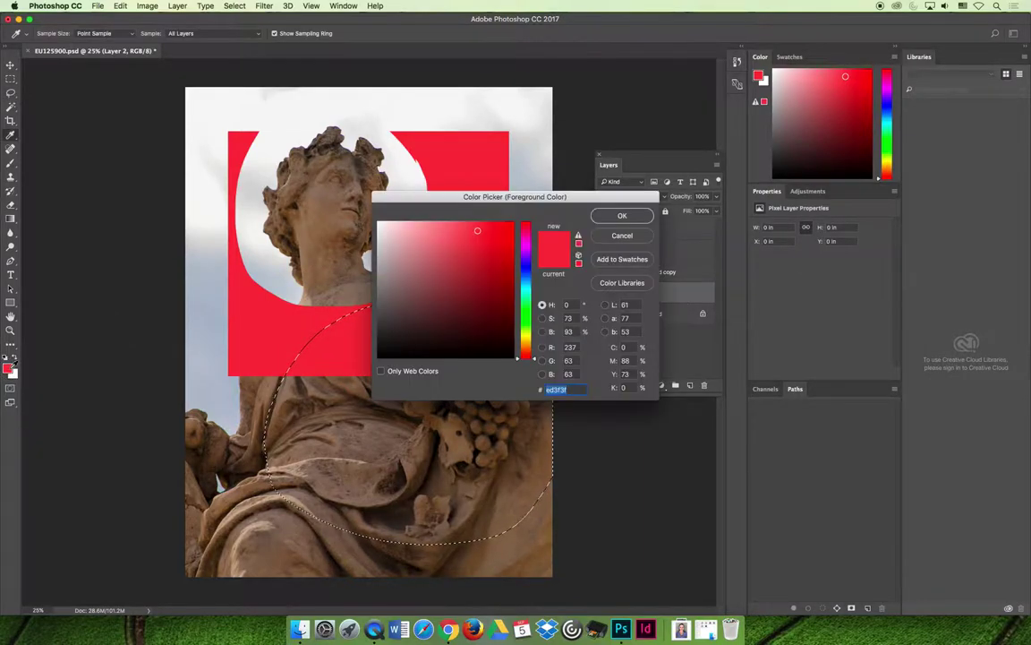
pyautogui.write('231ef3')
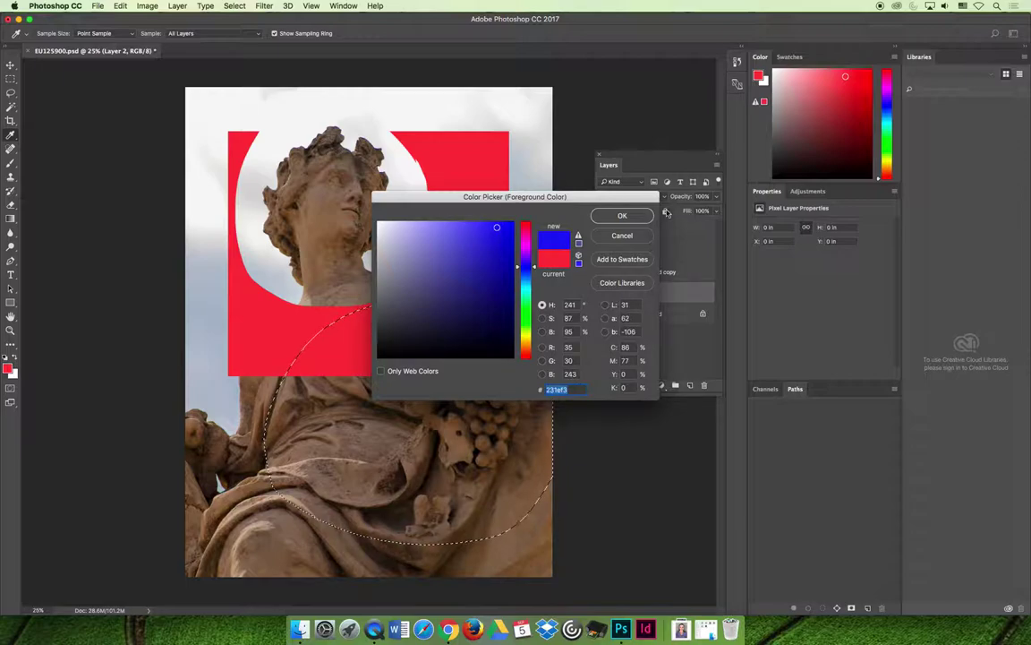
pyautogui.press('Return')
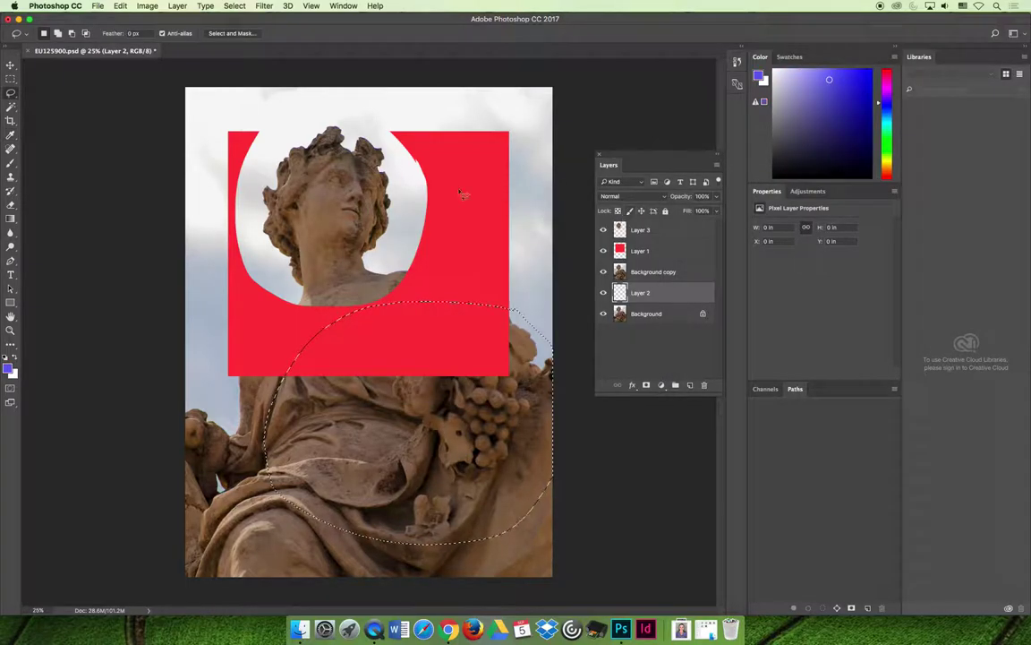
pyautogui.click(120, 5)
pyautogui.click(147, 171)
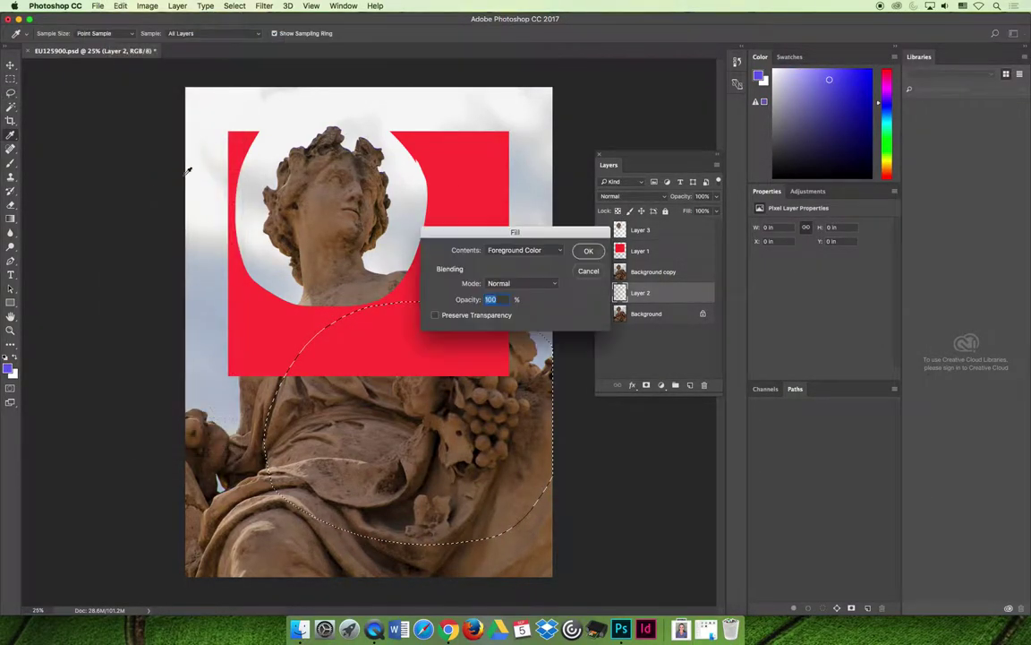
pyautogui.click(545, 252)
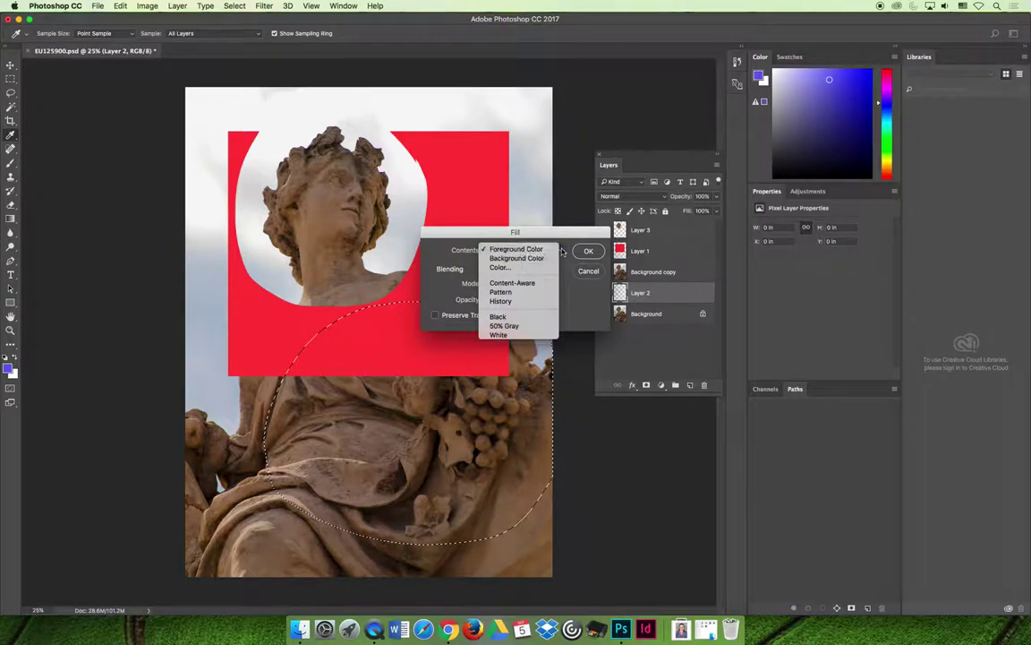
pyautogui.click(545, 252)
pyautogui.click(588, 250)
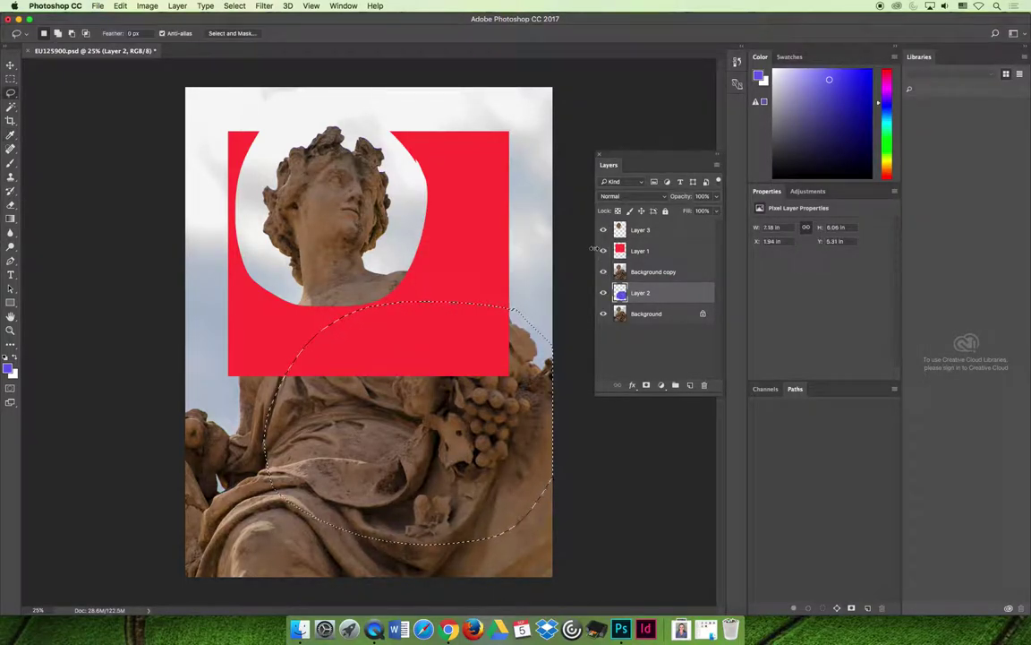
pyautogui.click(97, 6)
# Deselect the oval with Cmd+D.
pyautogui.click(93, 6)
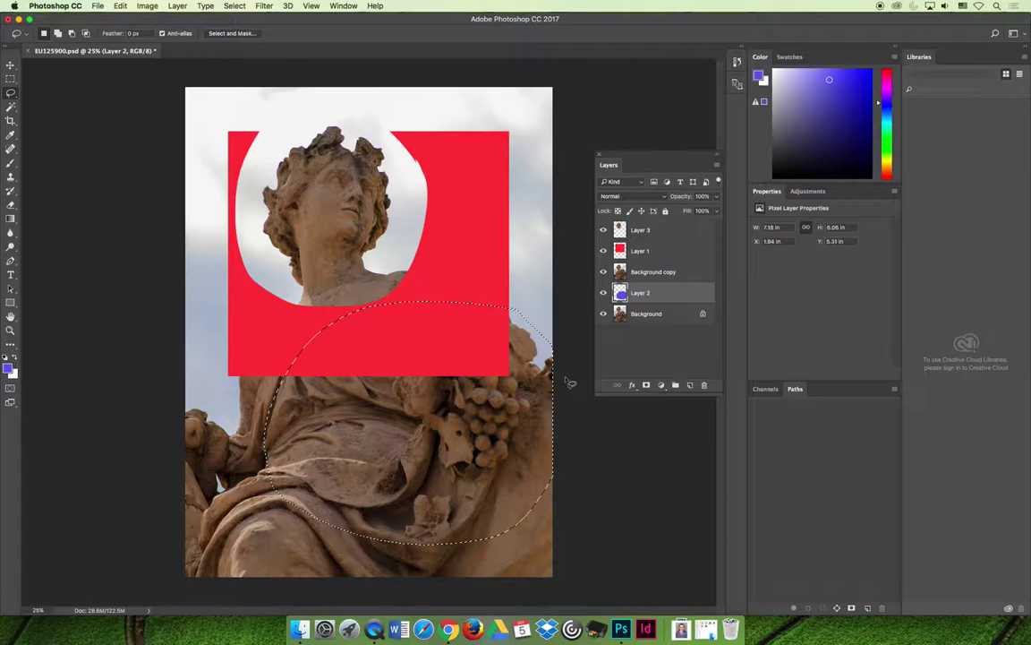
pyautogui.press('super+d')
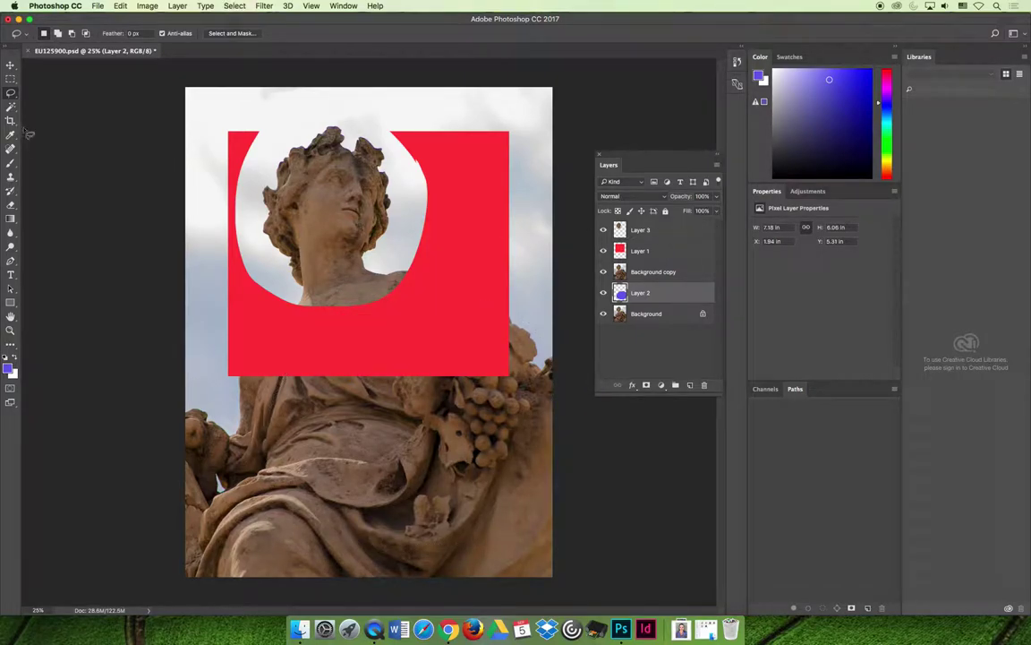
# With an 1100 px eraser on Background copy, erase over the lower statue, then undo the stroke.
pyautogui.click(11, 203)
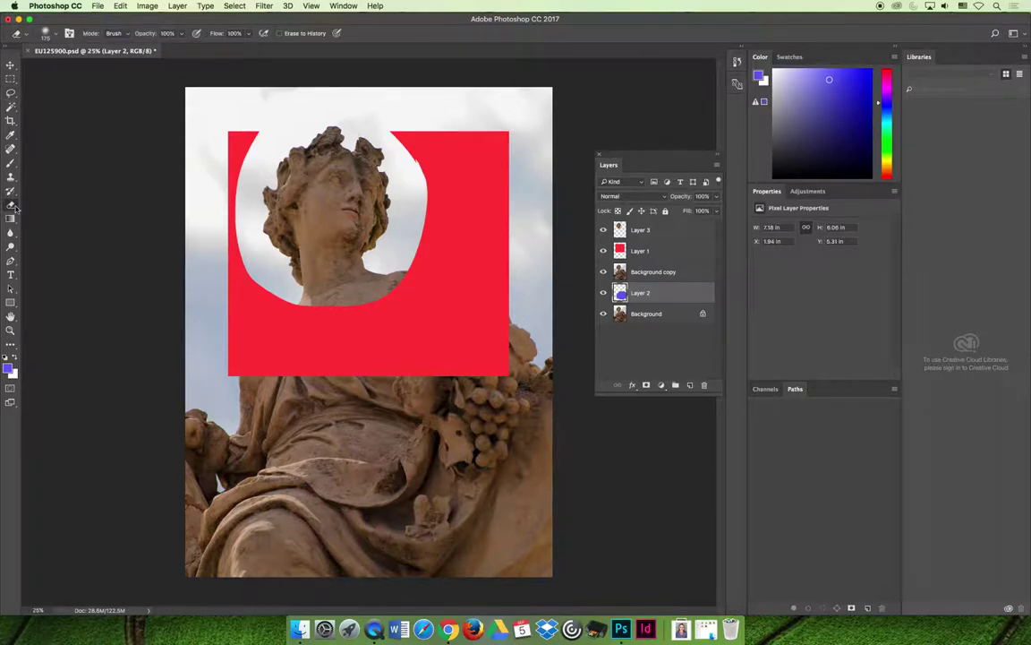
pyautogui.click(637, 271)
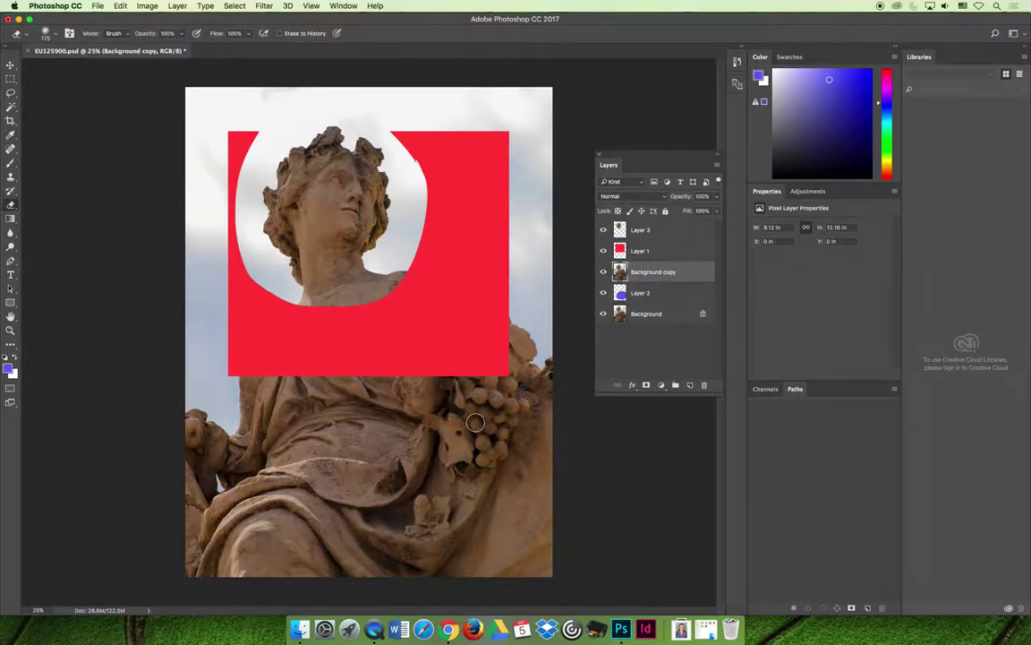
pyautogui.press(']')
pyautogui.press(']')
pyautogui.press(']')
pyautogui.press(']')
pyautogui.press(']')
pyautogui.press(']')
pyautogui.press(']')
pyautogui.press(']')
pyautogui.press(']')
pyautogui.press(']')
pyautogui.moveTo(511, 322)
pyautogui.mouseDown()
pyautogui.moveTo(451, 415)
pyautogui.moveTo(293, 560)
pyautogui.moveTo(415, 501)
pyautogui.moveTo(580, 299)
pyautogui.moveTo(489, 523)
pyautogui.moveTo(582, 511)
pyautogui.moveTo(544, 299)
pyautogui.moveTo(357, 334)
pyautogui.moveTo(285, 486)
pyautogui.moveTo(519, 342)
pyautogui.moveTo(345, 407)
pyautogui.moveTo(309, 374)
pyautogui.moveTo(559, 428)
pyautogui.mouseUp()
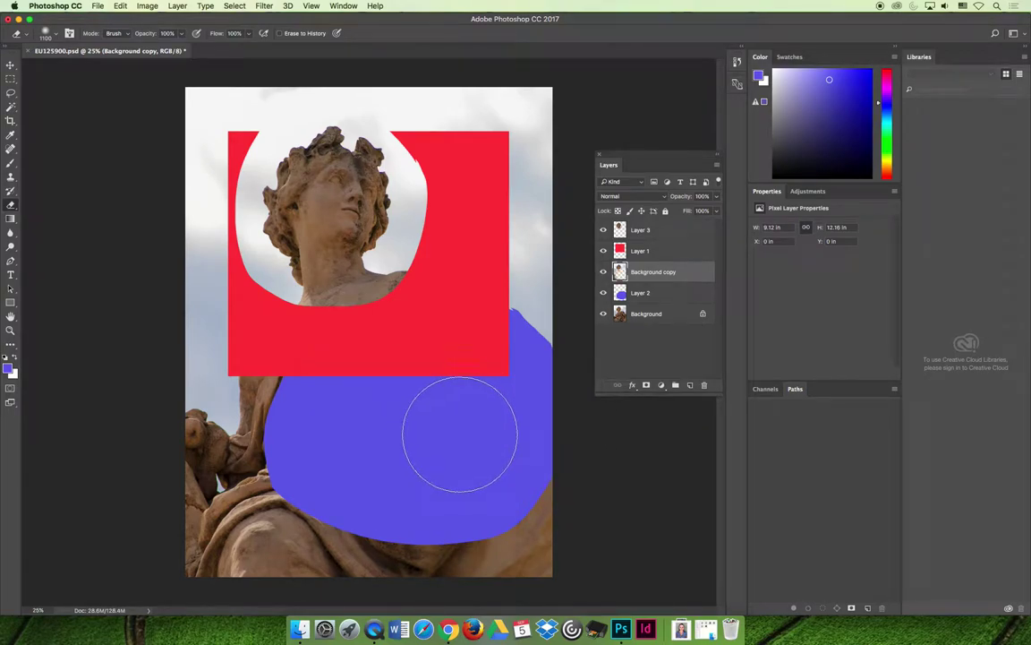
pyautogui.press('super+z')
# Step backward to remove the earlier blue paint, then erase to reveal blue over the statue's right side.
pyautogui.click(120, 5)
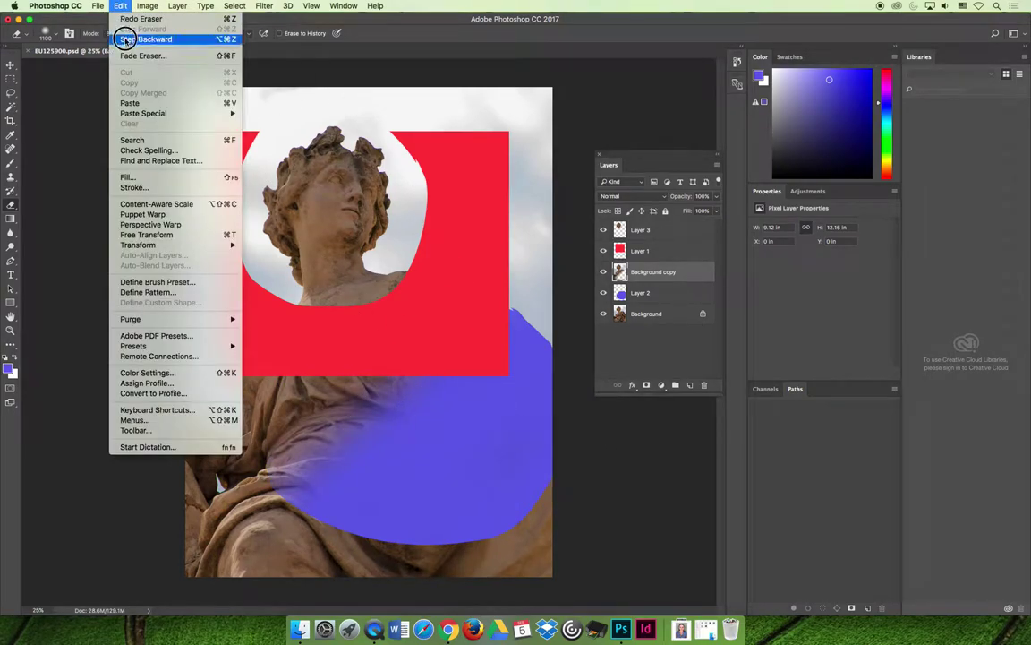
pyautogui.click(126, 39)
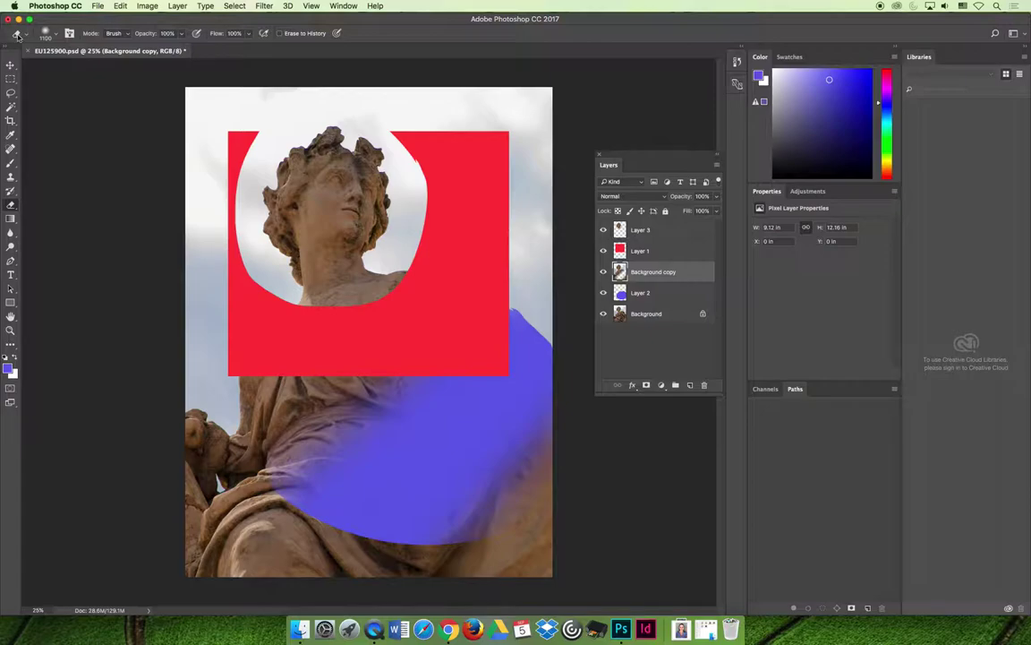
pyautogui.click(56, 34)
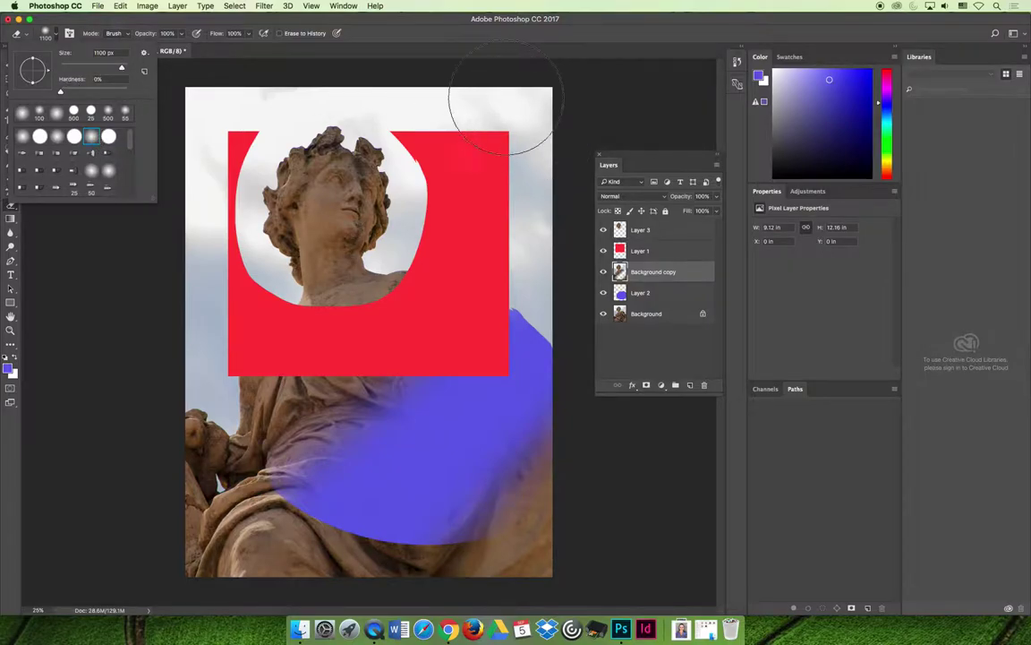
pyautogui.click(280, 18)
pyautogui.click(120, 6)
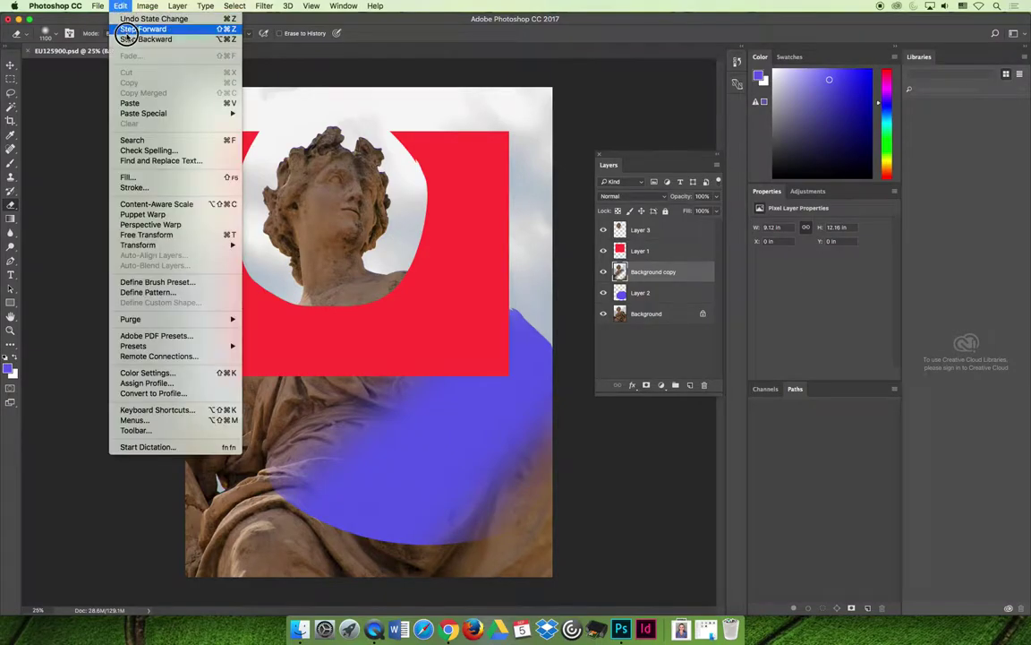
pyautogui.click(144, 18)
pyautogui.click(124, 7)
pyautogui.click(143, 39)
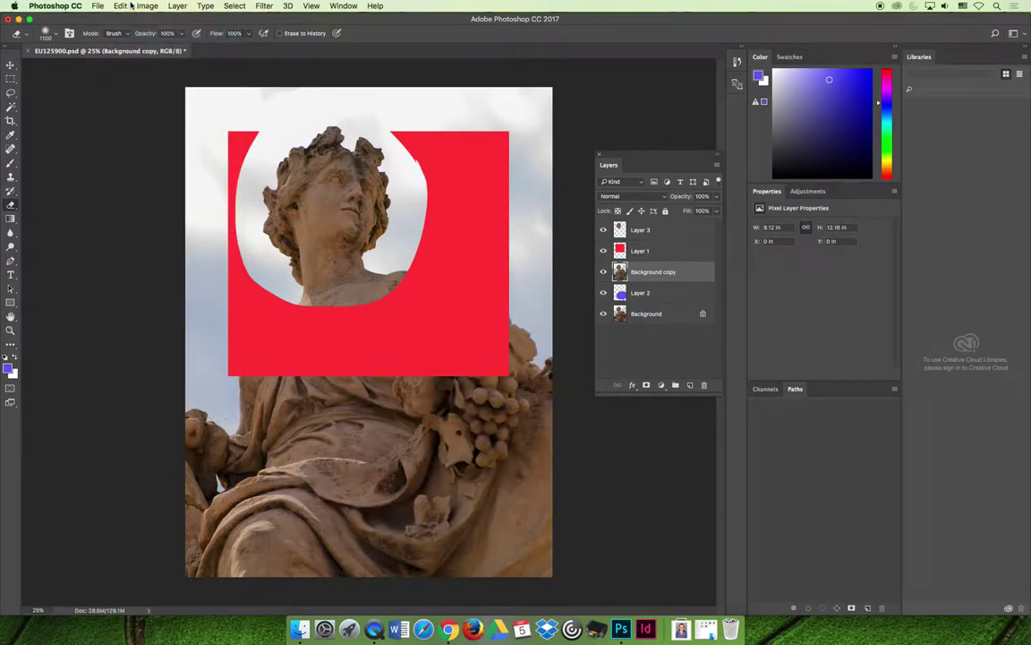
pyautogui.moveTo(461, 345)
pyautogui.mouseDown()
pyautogui.moveTo(488, 349)
pyautogui.moveTo(497, 437)
pyautogui.moveTo(376, 428)
pyautogui.moveTo(327, 356)
pyautogui.mouseUp()
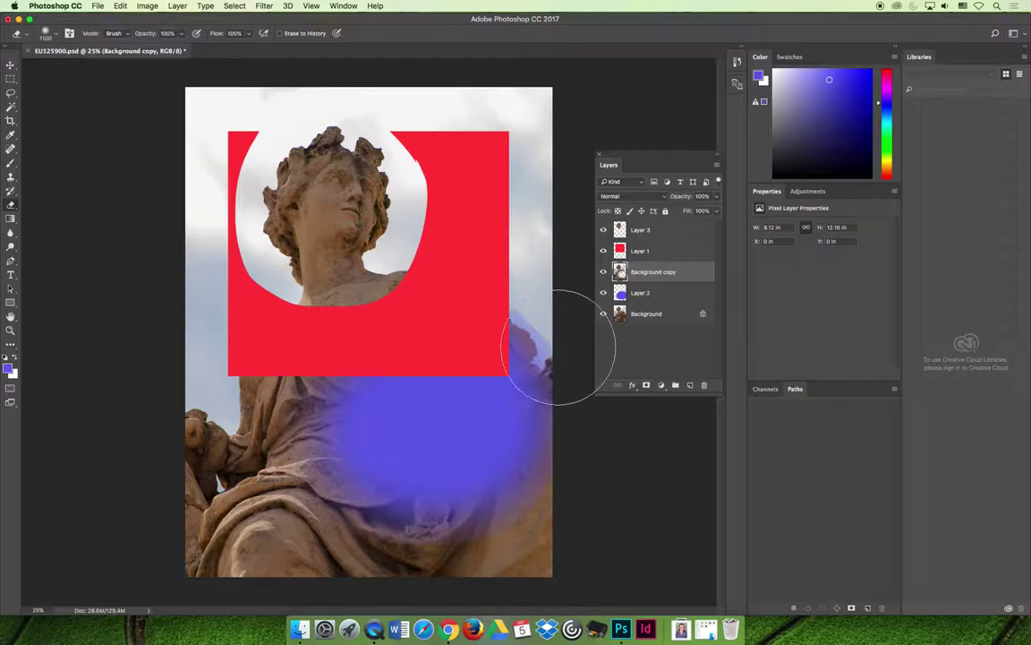
# Erase more of Background copy, then erase a soft hole in Layer 2's blue centre.
pyautogui.moveTo(385, 385)
pyautogui.mouseDown()
pyautogui.moveTo(341, 432)
pyautogui.moveTo(442, 502)
pyautogui.moveTo(515, 437)
pyautogui.mouseUp()
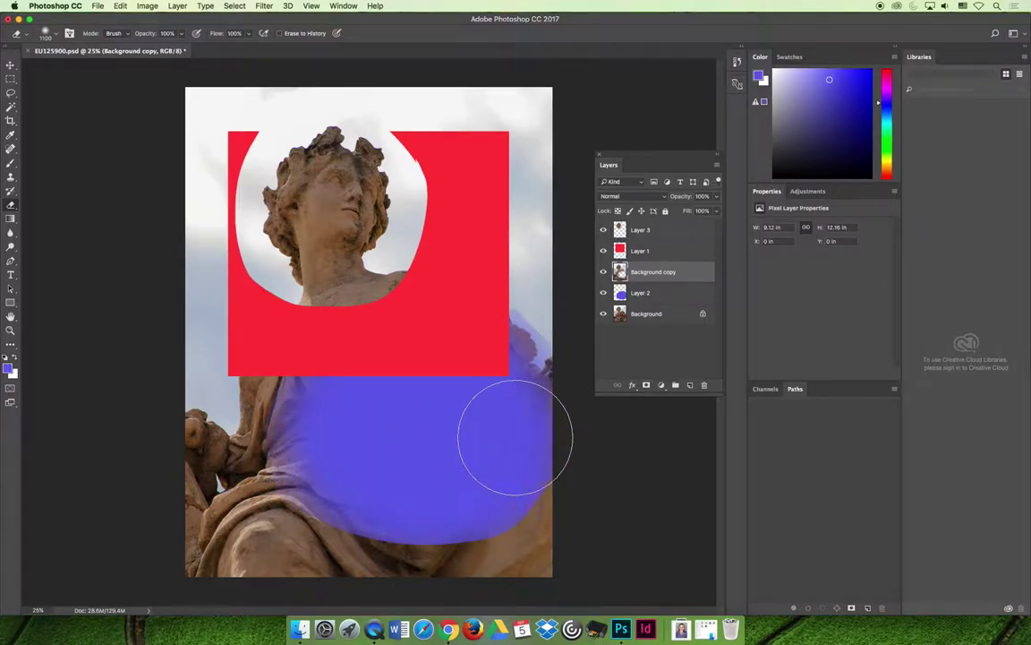
pyautogui.click(641, 293)
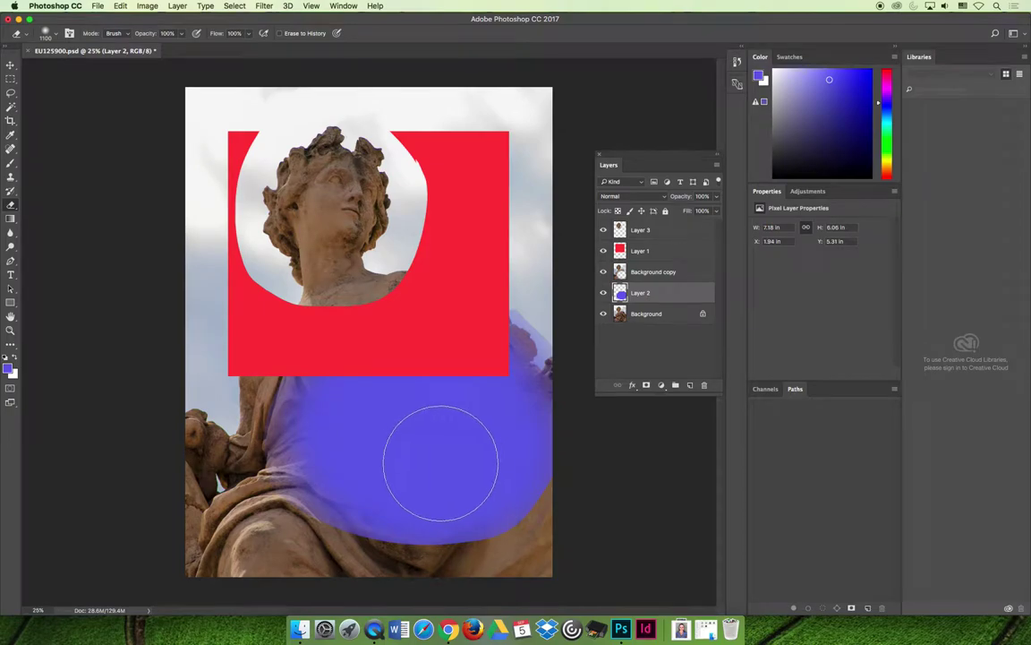
pyautogui.moveTo(421, 415)
pyautogui.mouseDown()
pyautogui.moveTo(403, 421)
pyautogui.moveTo(424, 428)
pyautogui.moveTo(426, 411)
pyautogui.moveTo(438, 471)
pyautogui.moveTo(379, 395)
pyautogui.mouseUp()
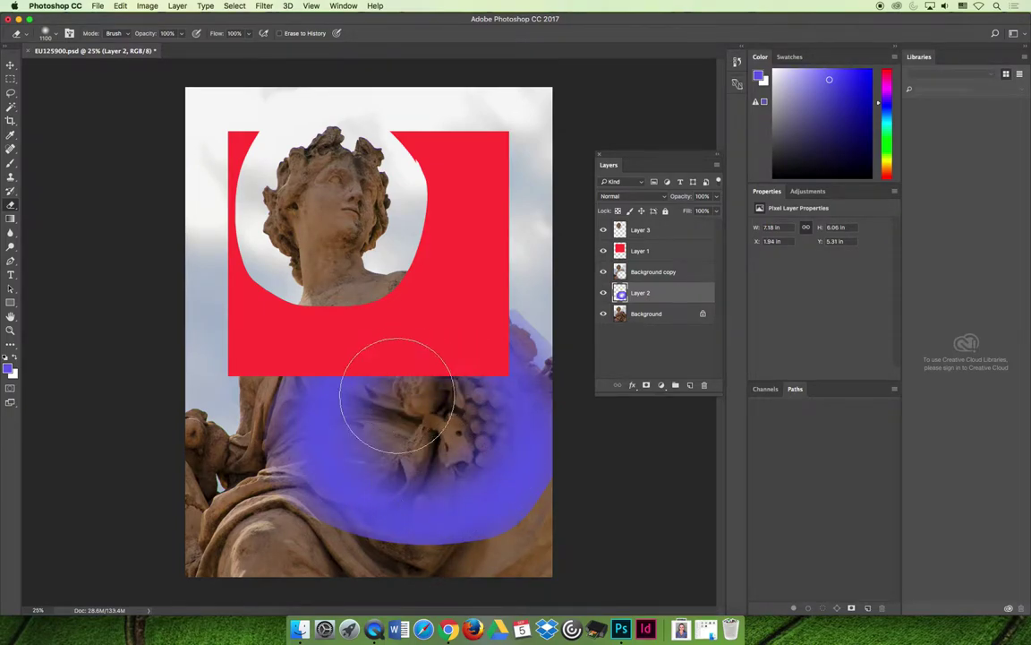
# Rename Layer 3 to Head, Layer 1 to Red rectangle and Layer 2 to Blue Orb.
pyautogui.click(640, 229)
pyautogui.doubleClick(640, 229)
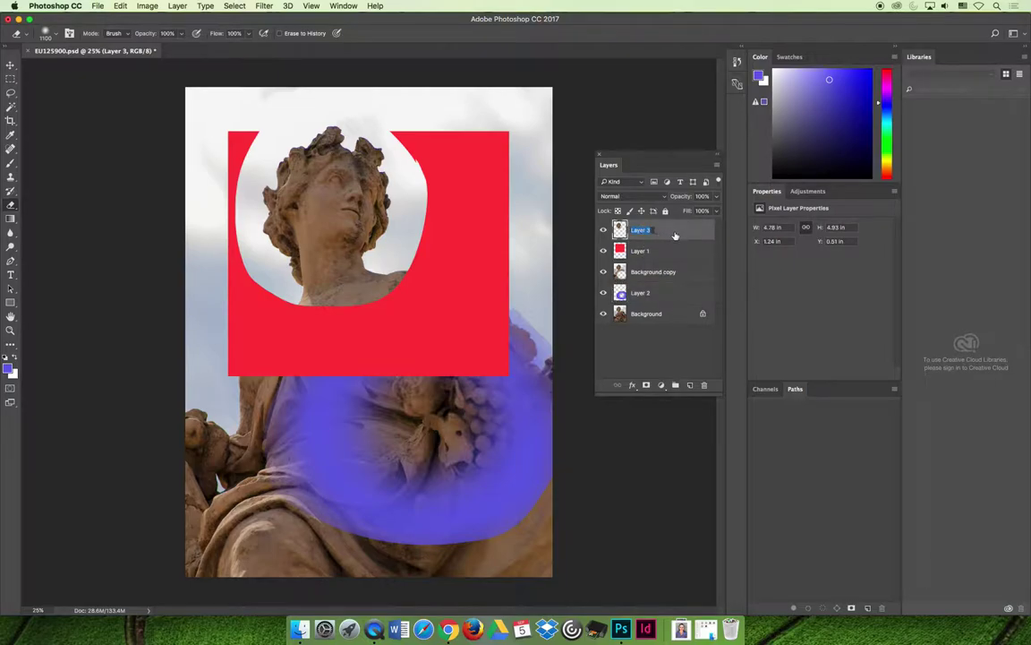
pyautogui.write('Head')
pyautogui.press('Return')
pyautogui.doubleClick(638, 252)
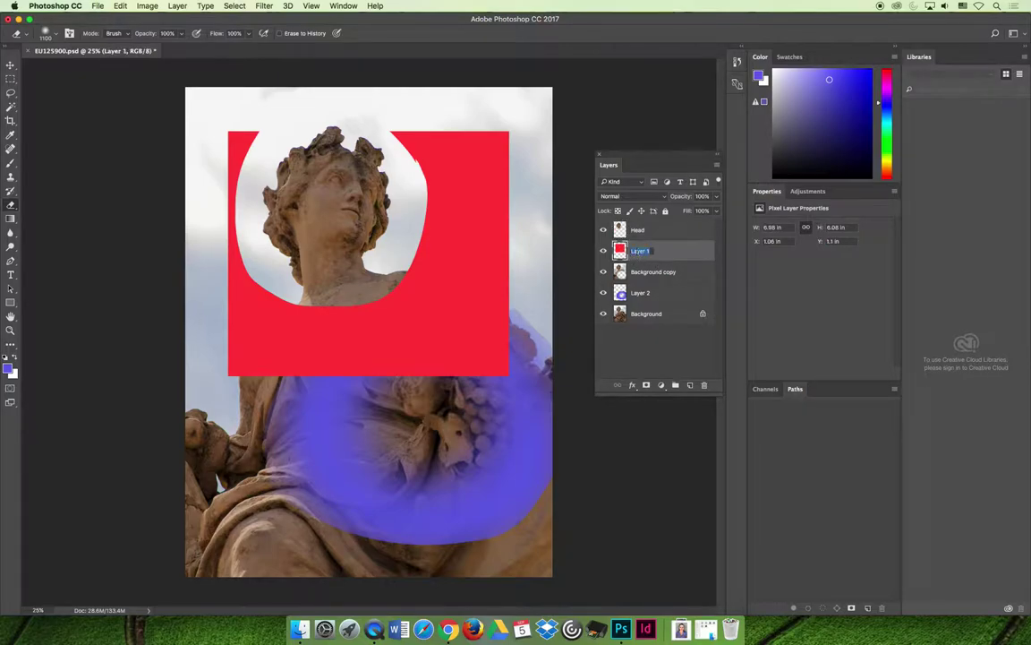
pyautogui.write('Red rectangle')
pyautogui.press('Return')
pyautogui.doubleClick(656, 272)
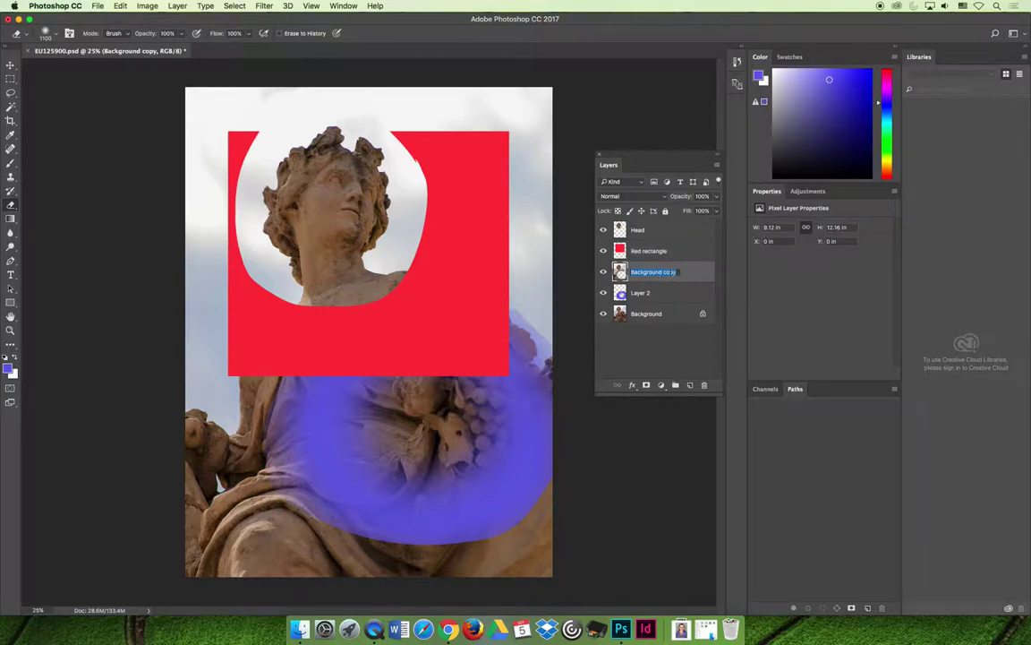
pyautogui.click(642, 292)
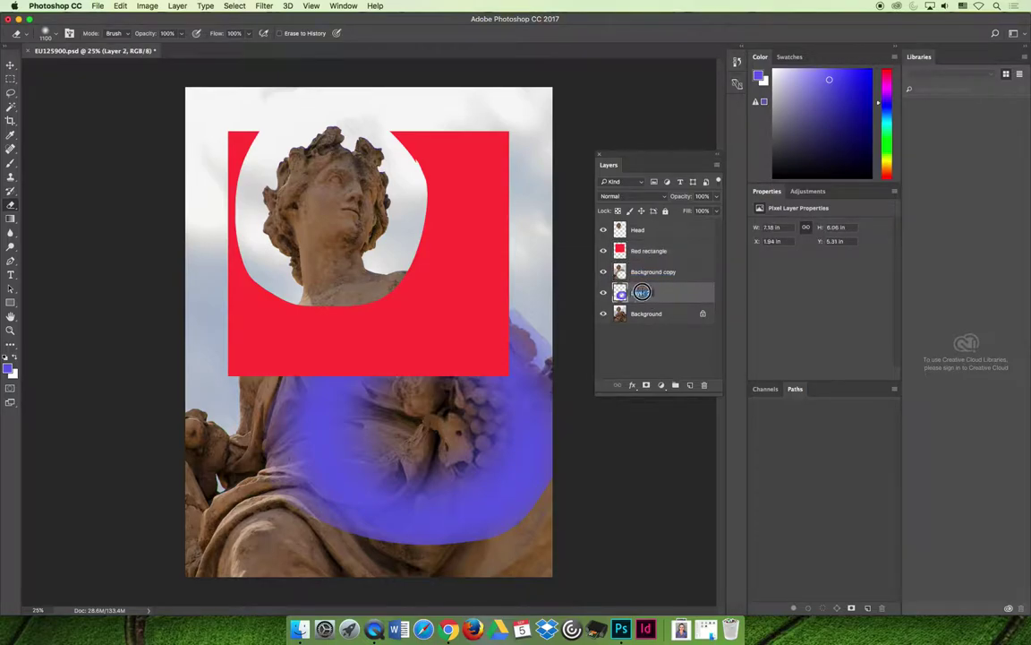
pyautogui.doubleClick(641, 292)
pyautogui.write('Blue Orb')
pyautogui.press('Return')
# Toggle the Head and Red rectangle layers off and on to compare.
pyautogui.click(603, 230)
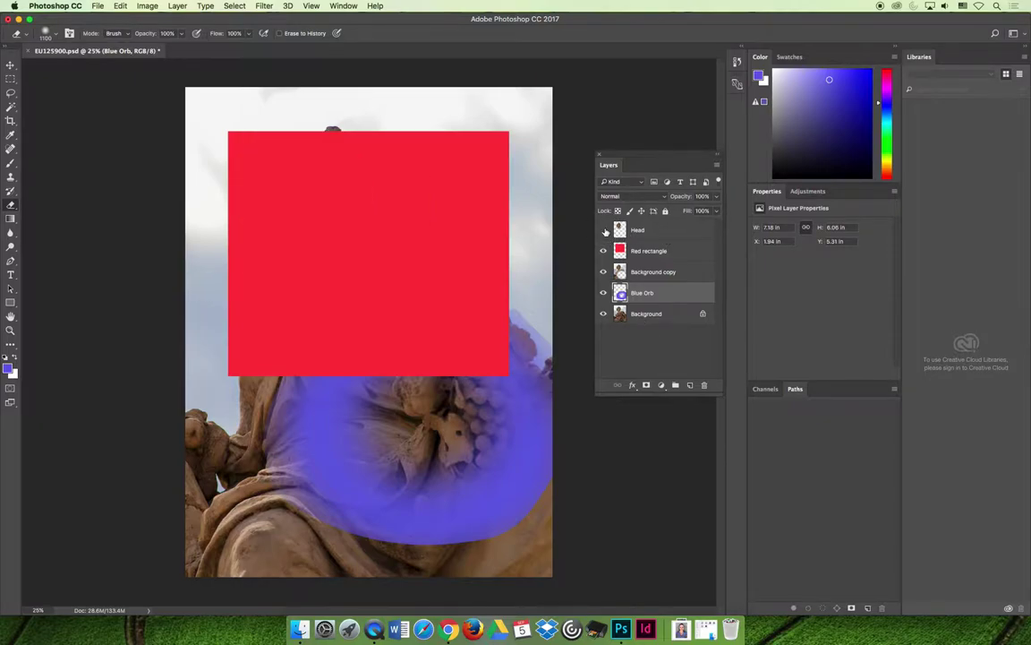
pyautogui.click(604, 230)
pyautogui.click(602, 251)
pyautogui.click(603, 250)
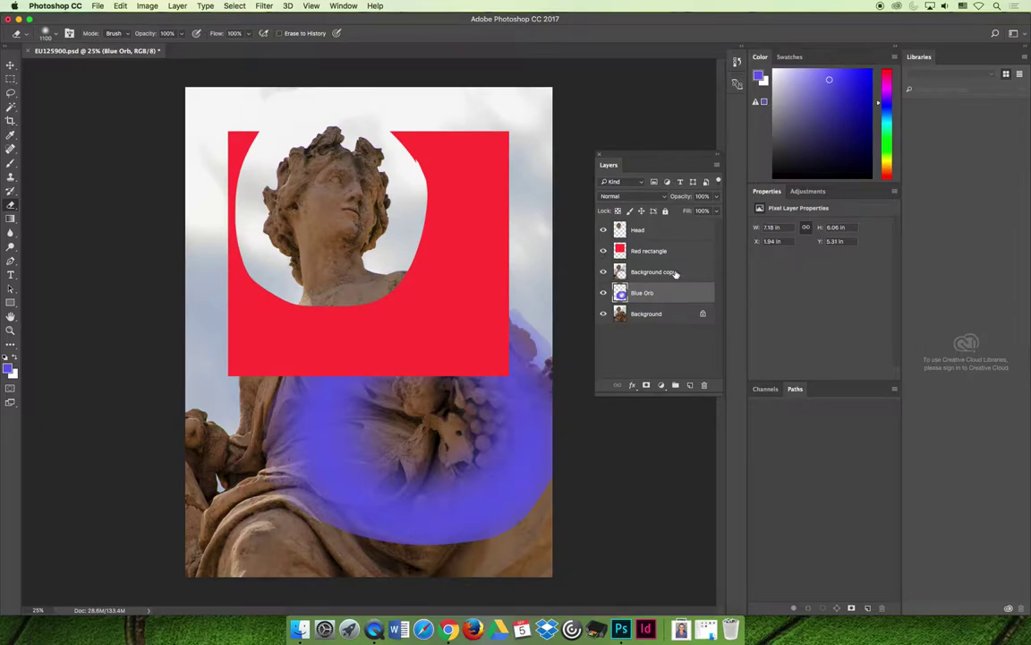
# Group Red rectangle, Background copy and Blue Orb, naming the group Statue.
pyautogui.keyDown('shift'); pyautogui.click(638, 252); pyautogui.keyUp('shift')
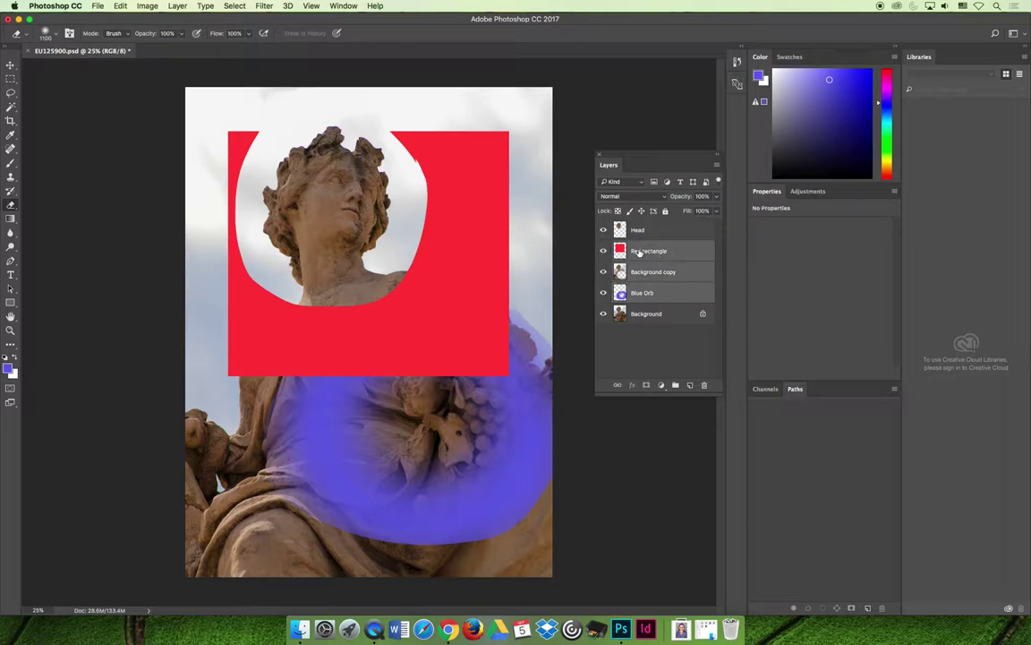
pyautogui.click(674, 386)
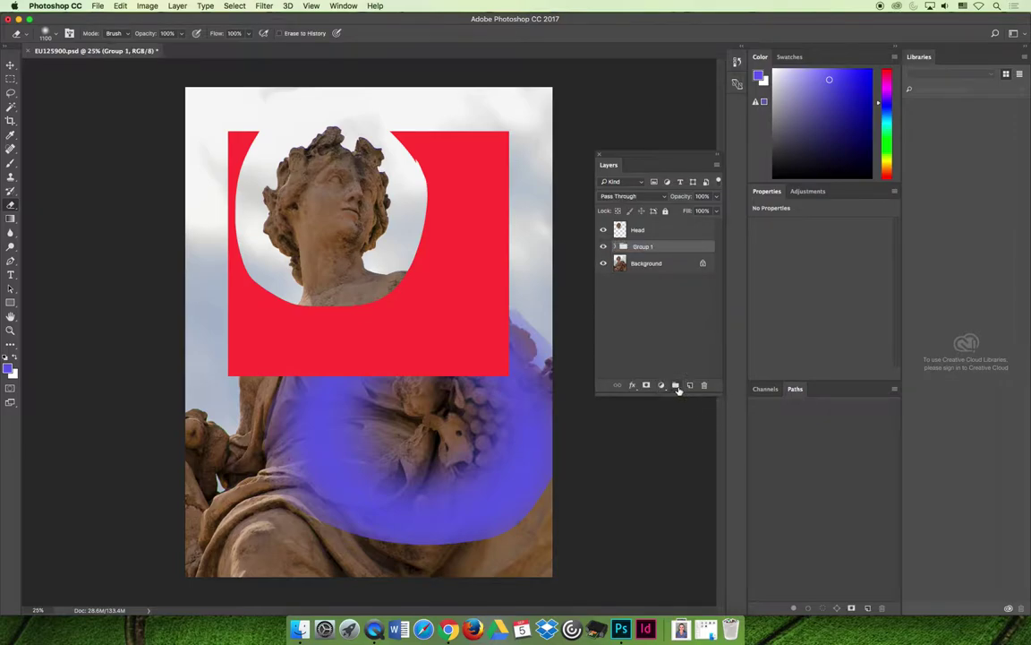
pyautogui.doubleClick(644, 247)
pyautogui.write('Statue')
pyautogui.press('Return')
# Drag Head into the Statue group, then expand and collapse the group to check.
pyautogui.moveTo(638, 230); pyautogui.dragTo(640, 244)
pyautogui.click(616, 226)
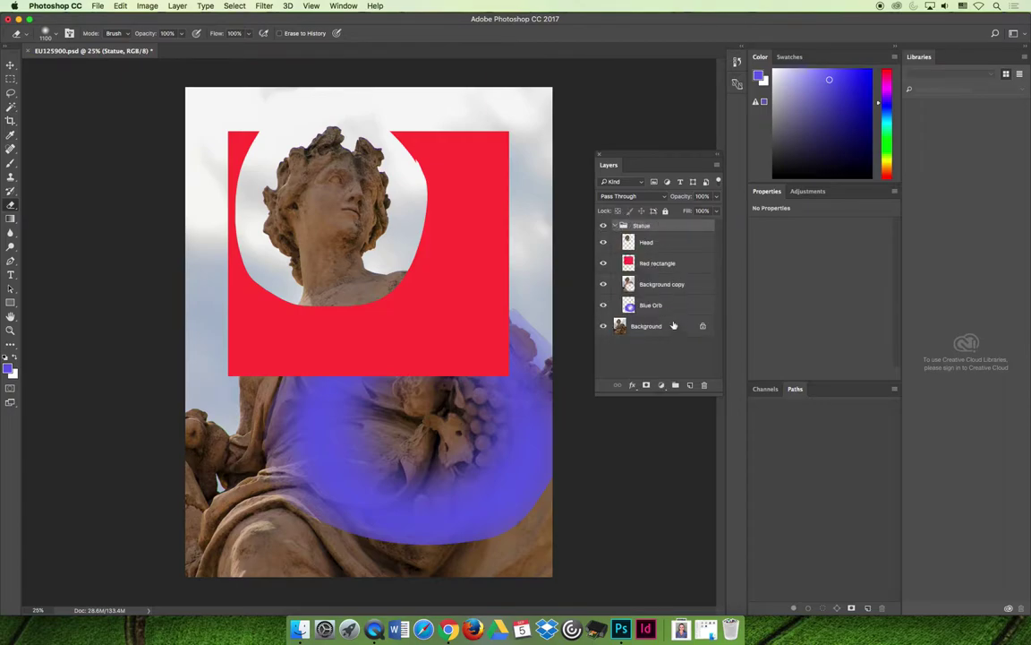
pyautogui.click(616, 226)
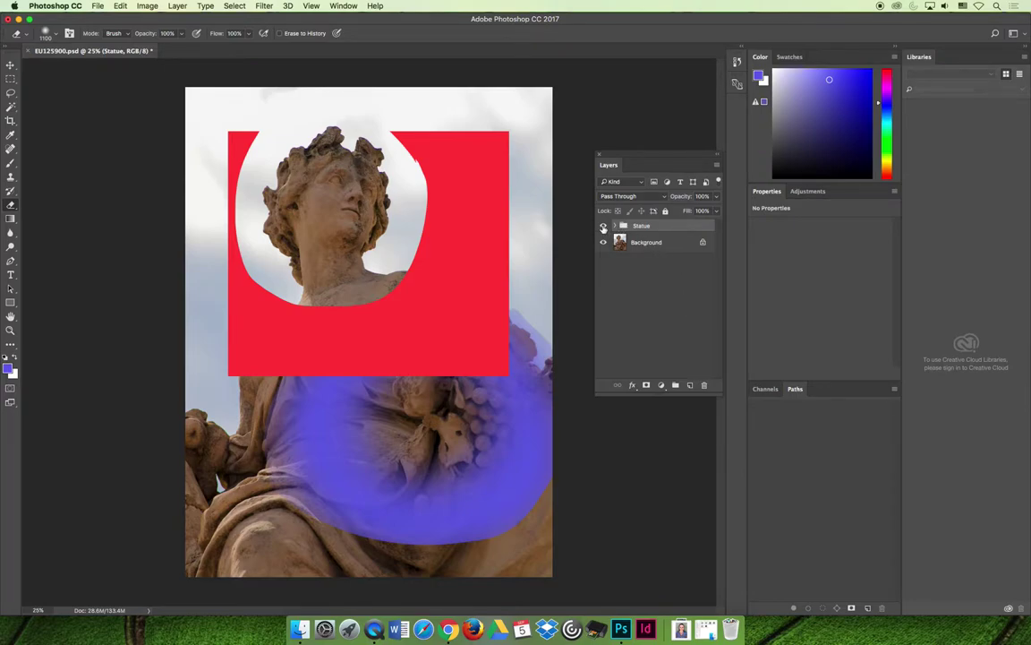
# Toggle the Statue group's visibility several times to compare, ending with it shown.
pyautogui.click(603, 226)
pyautogui.click(604, 227)
pyautogui.click(603, 226)
pyautogui.click(603, 227)
pyautogui.click(603, 226)
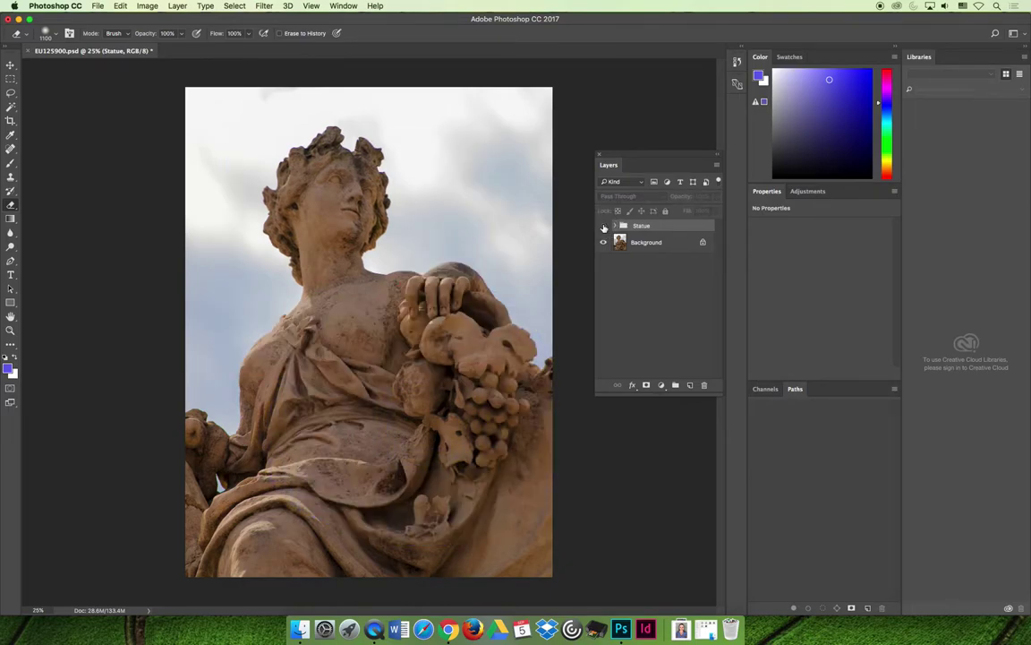
pyautogui.click(603, 226)
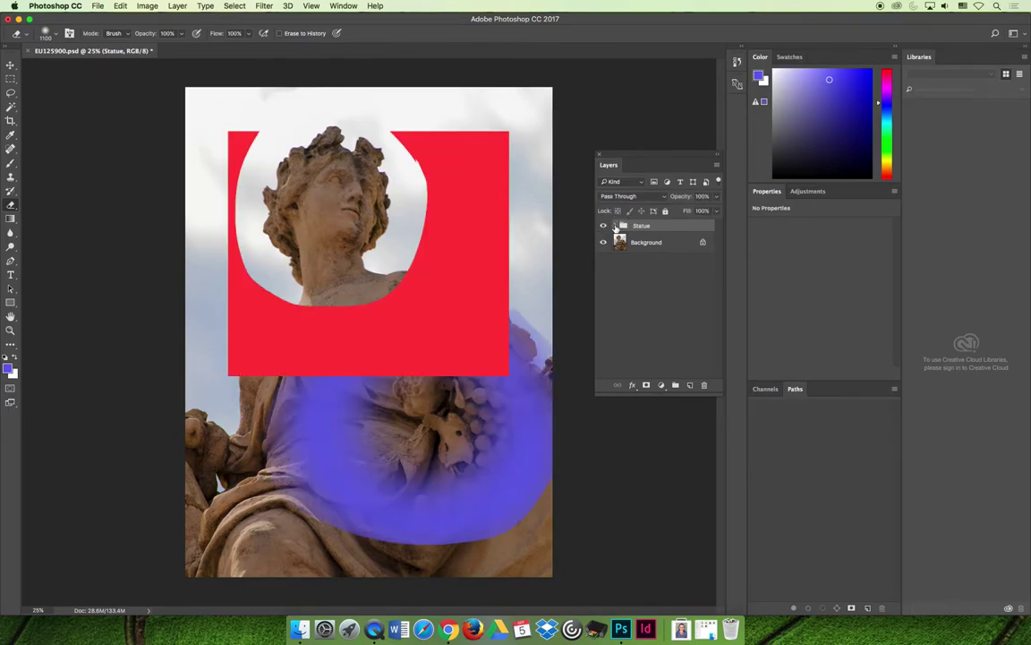
# Expand Statue and toggle Head, Red rectangle, Background copy, Blue Orb and Background, leaving all visible.
pyautogui.click(614, 225)
pyautogui.moveTo(603, 241); pyautogui.dragTo(603, 305)
pyautogui.click(603, 263)
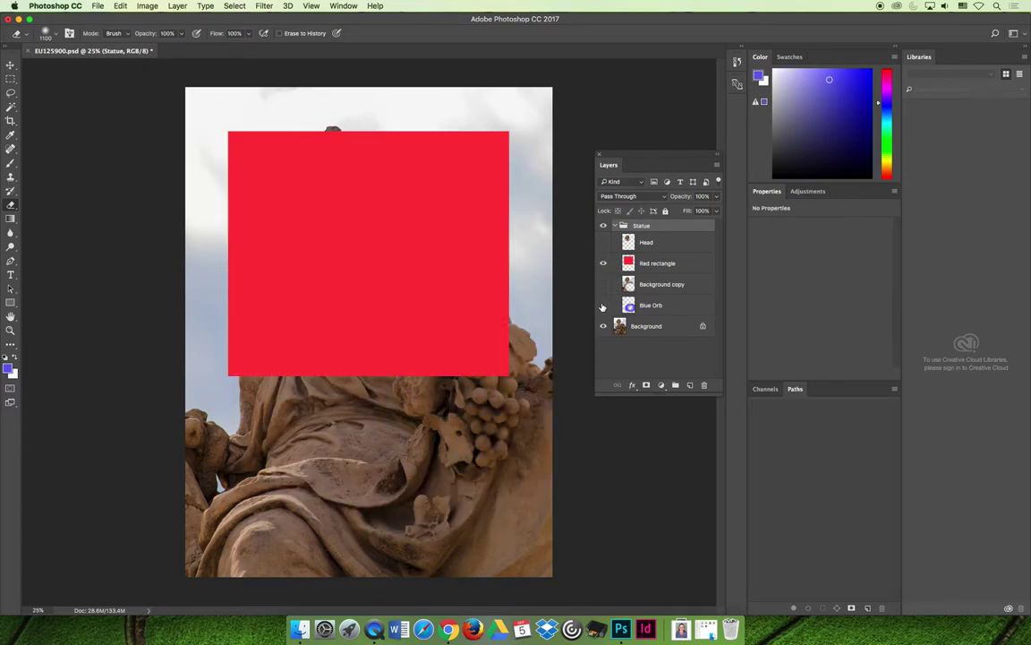
pyautogui.click(604, 305)
pyautogui.click(603, 328)
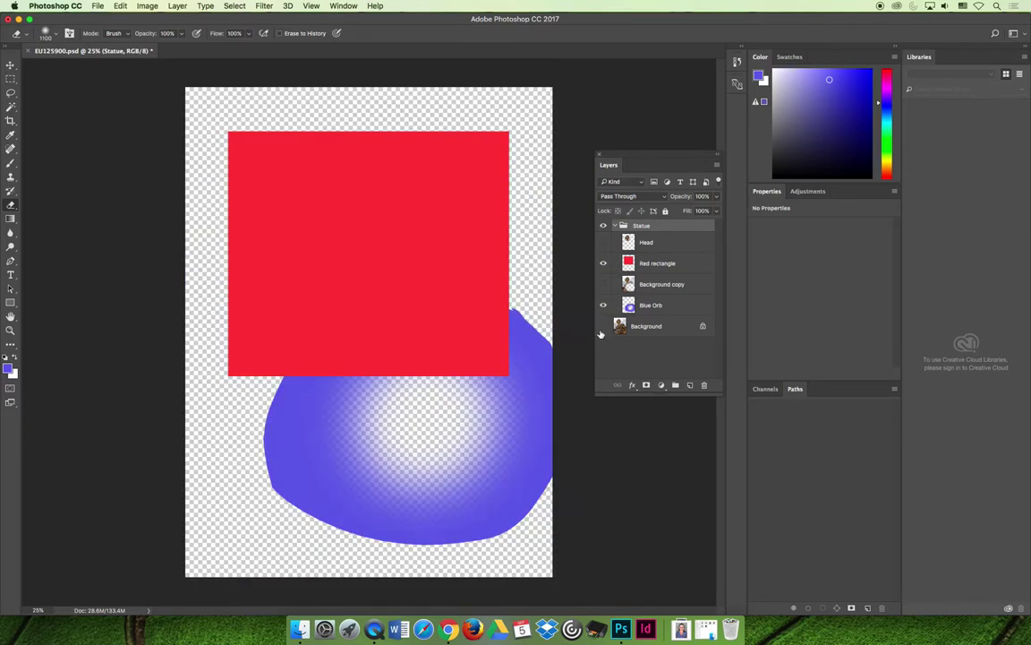
pyautogui.click(603, 326)
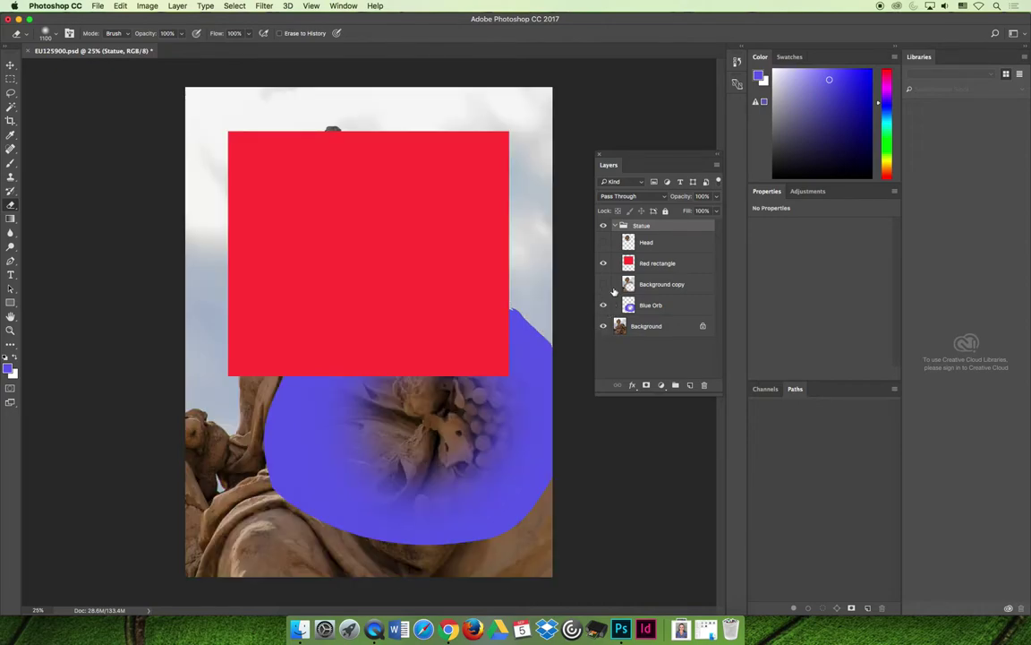
pyautogui.click(603, 283)
pyautogui.click(603, 263)
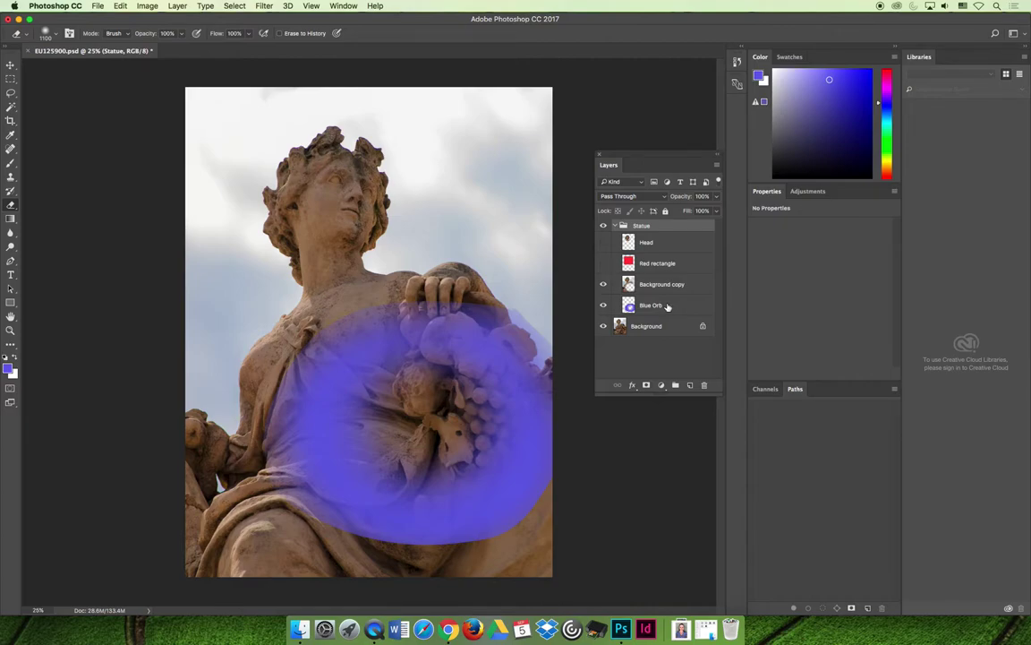
pyautogui.click(603, 264)
pyautogui.click(602, 241)
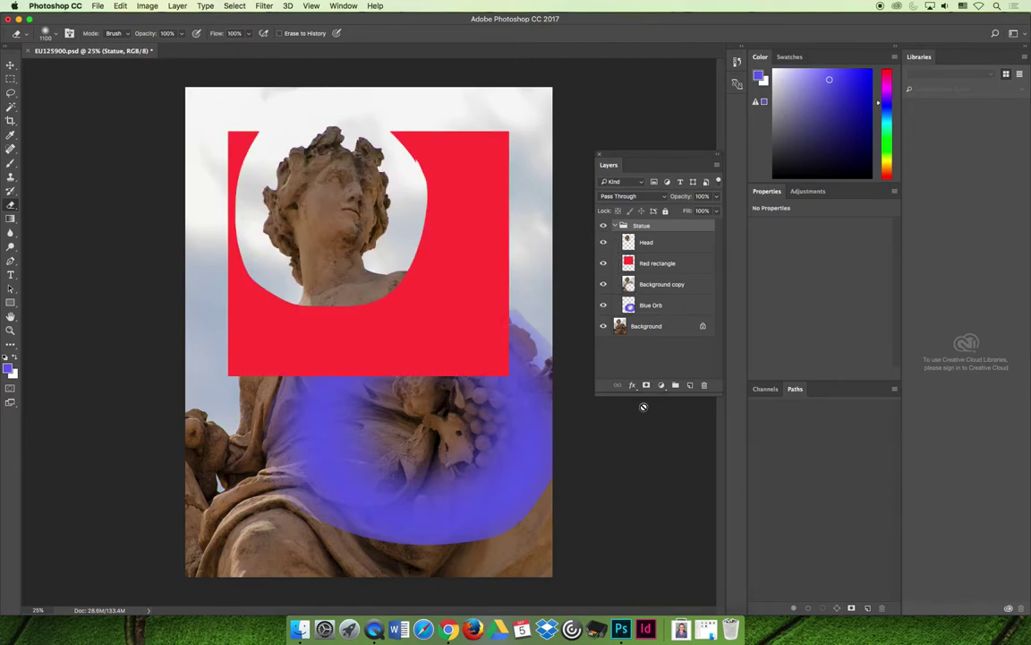